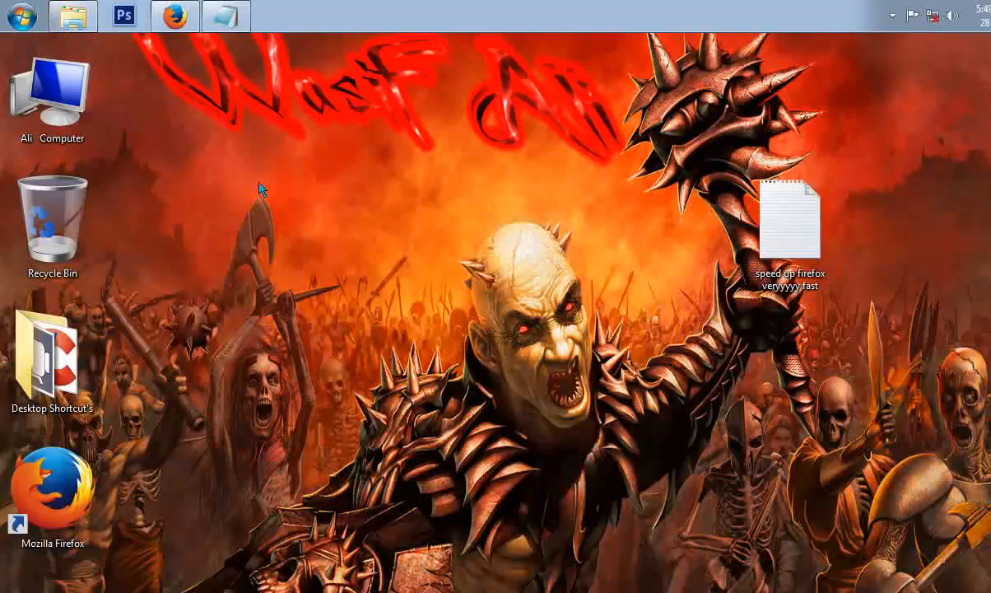
Open Firefox and read through the speed-up instructions in the Notepad file.
click(182, 31)
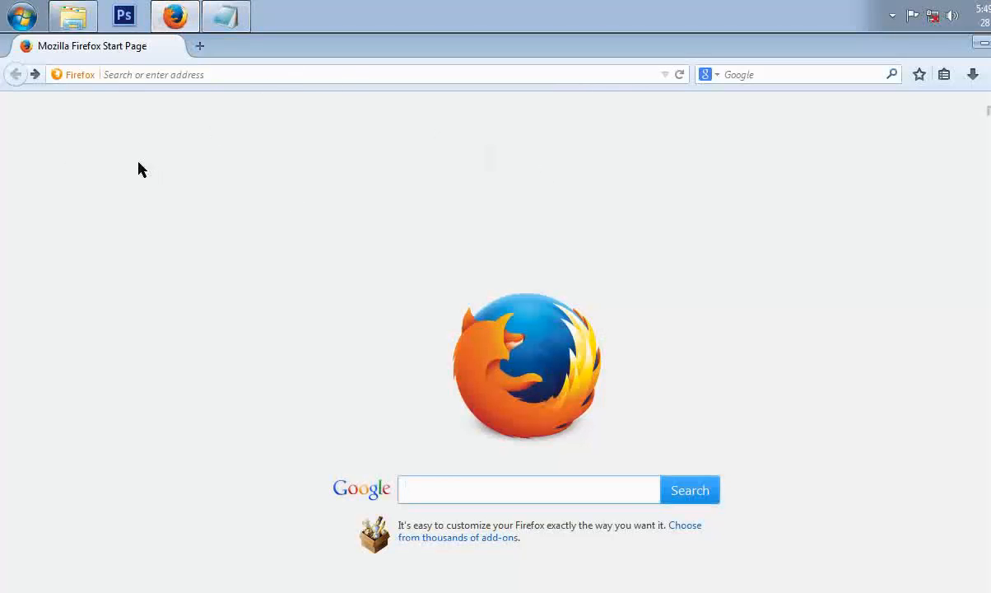
click(224, 18)
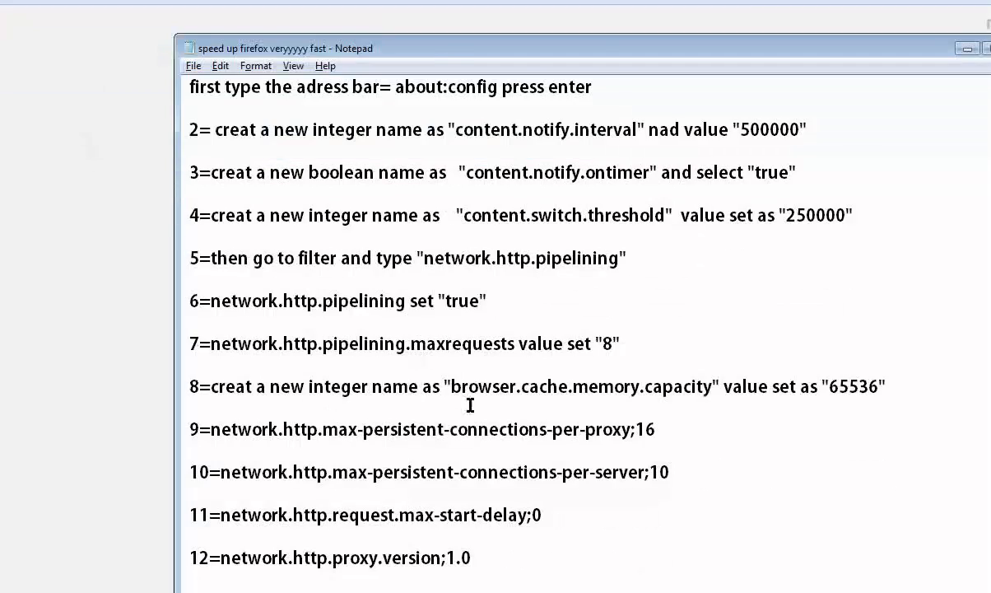
scroll(509, 457, down, 3)
scroll(548, 465, up, 3)
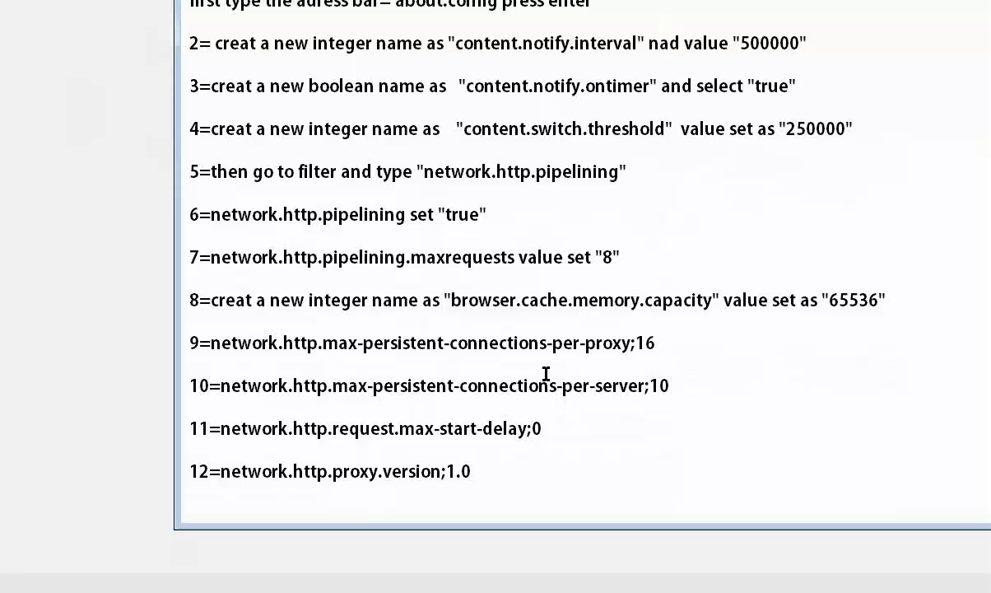
scroll(542, 377, down, 3)
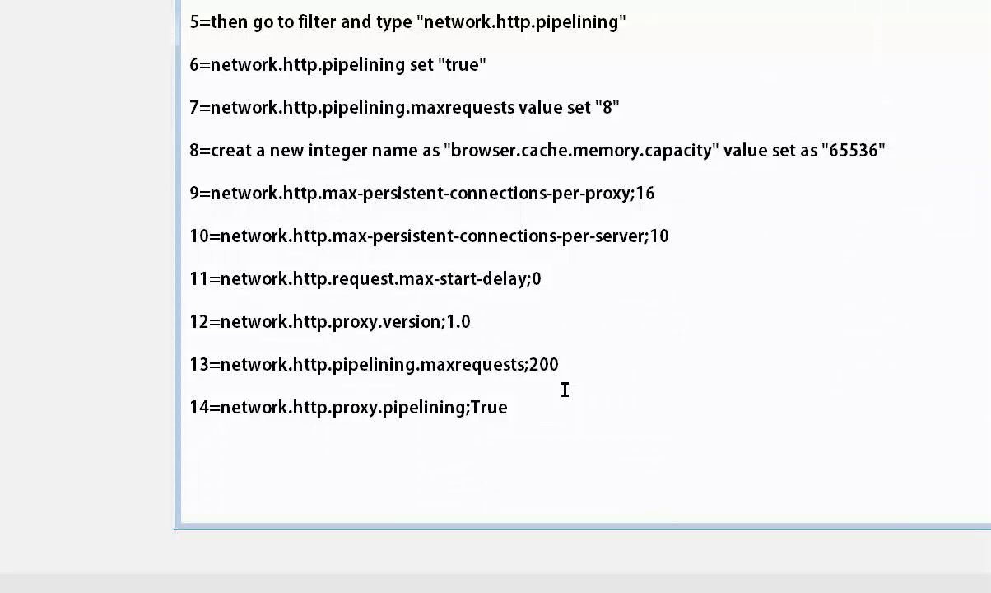
scroll(565, 396, up, 3)
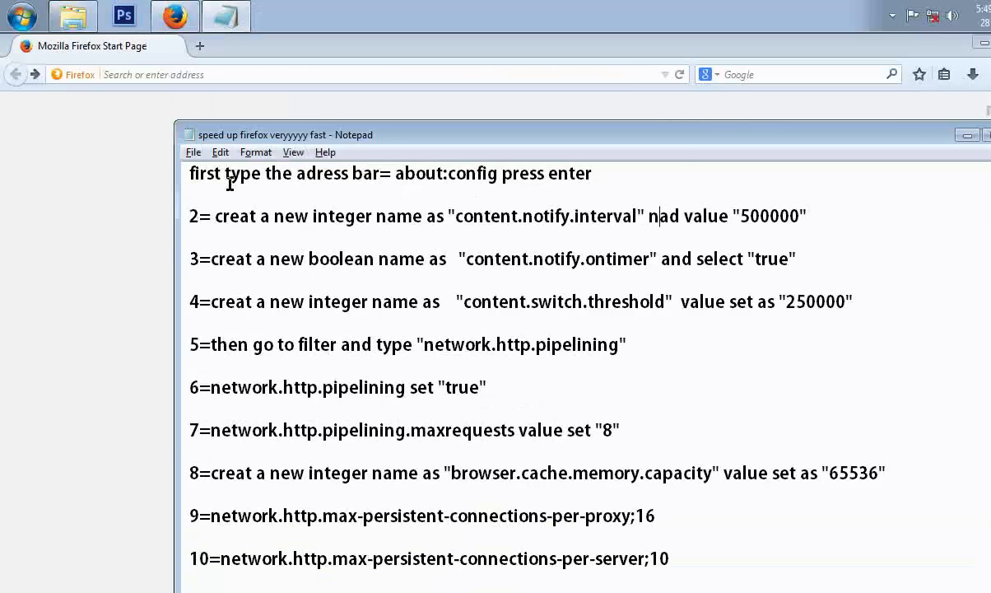
Open the about:config page and accept the warranty warning.
click(968, 48)
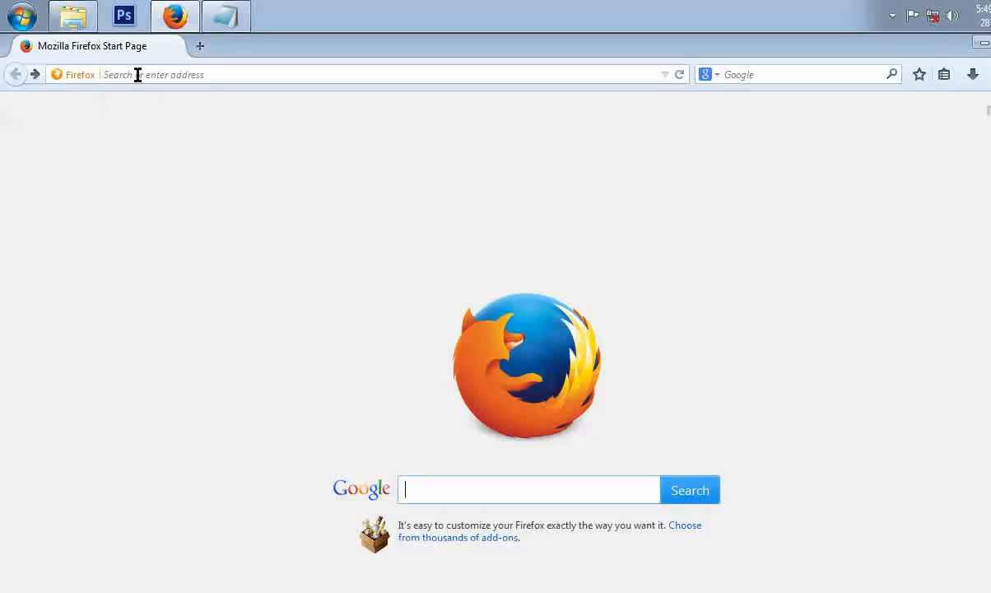
click(137, 75)
text(a)
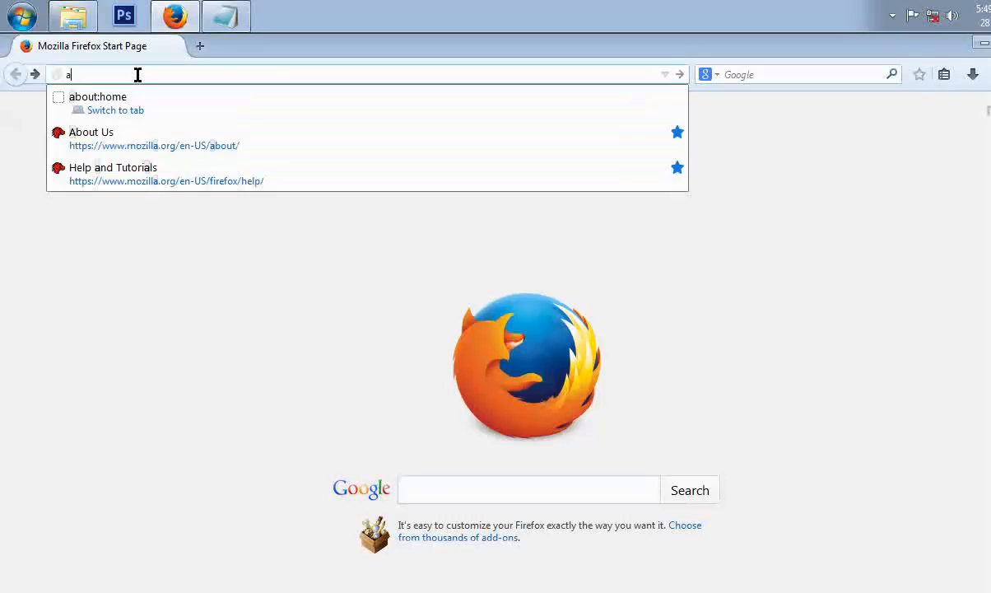
text(bout:)
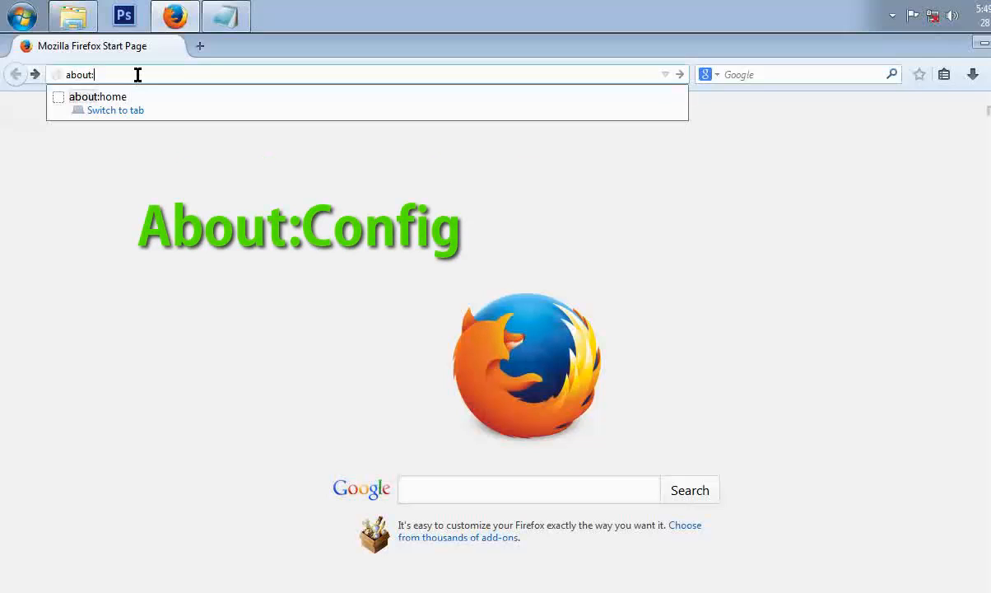
text(con)
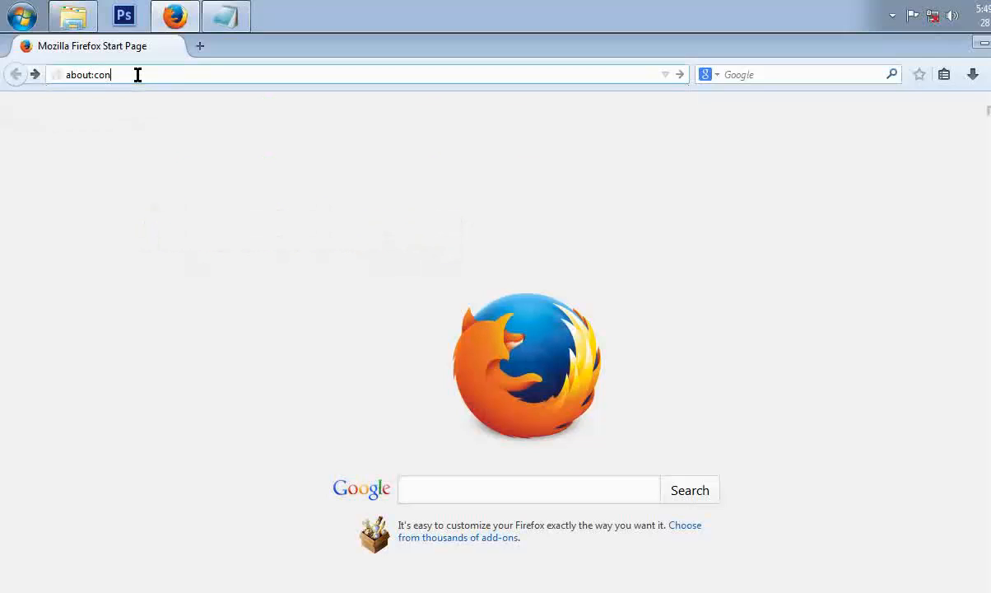
text(fig)
key(Return)
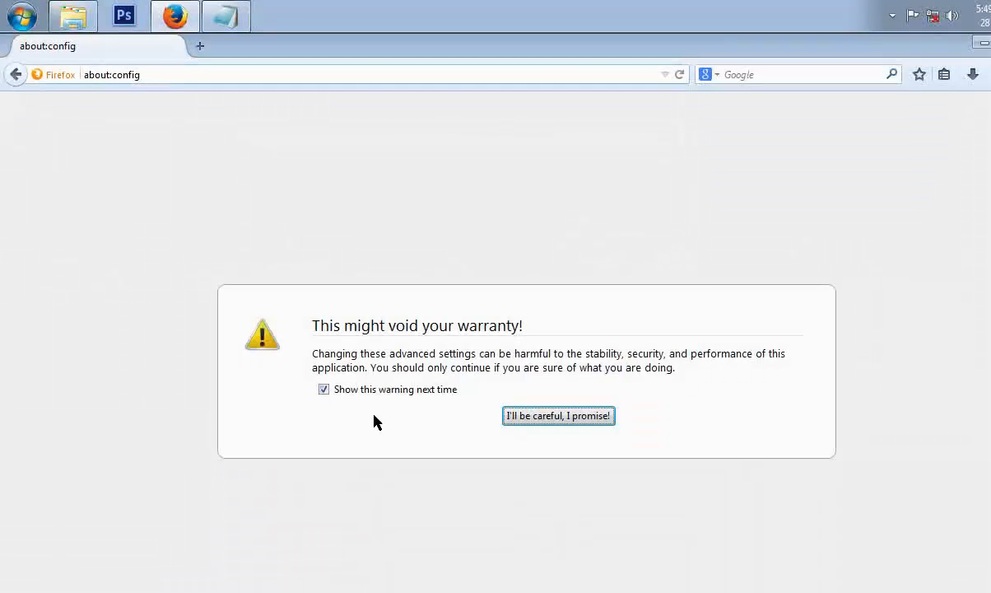
click(545, 420)
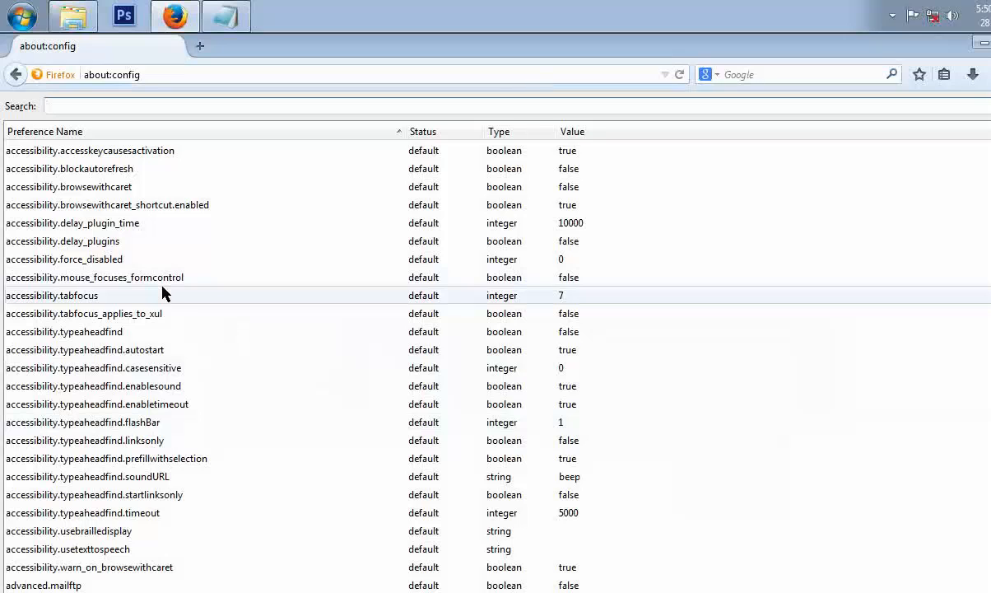
Copy the preference name content.notify.interval from the Notepad instructions.
click(232, 15)
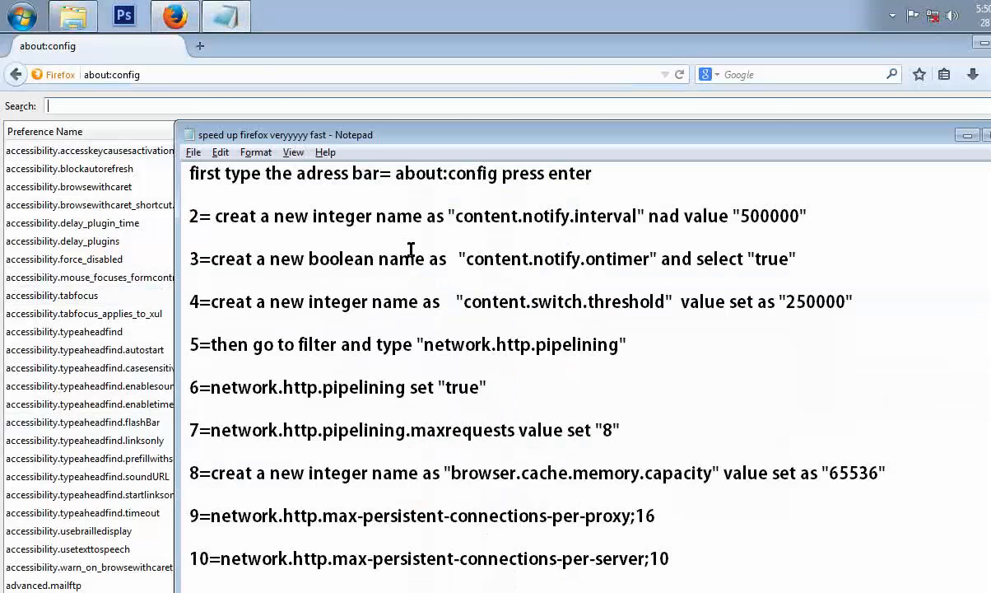
scroll(443, 369, down, 3)
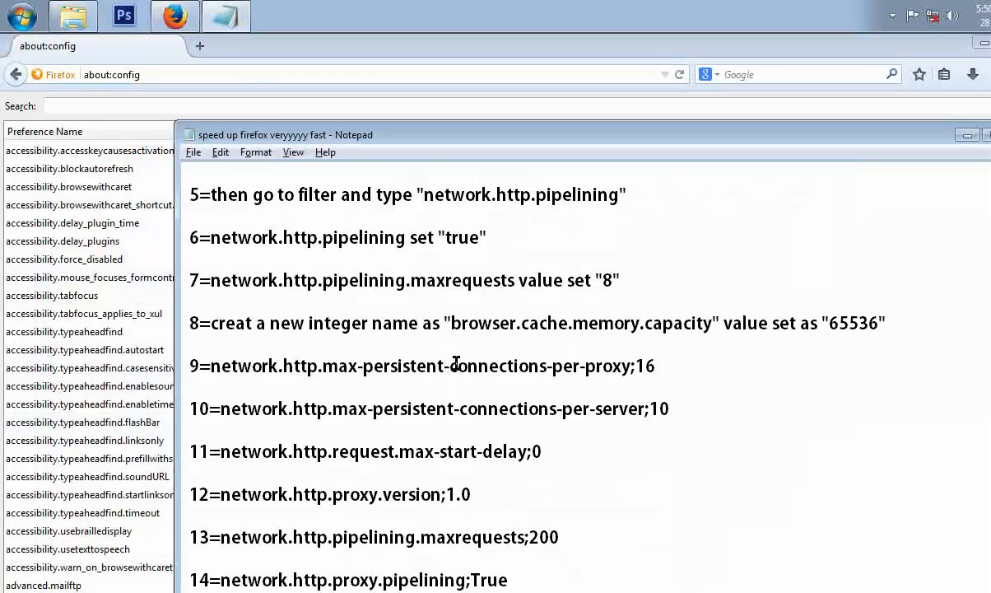
scroll(456, 362, up, 3)
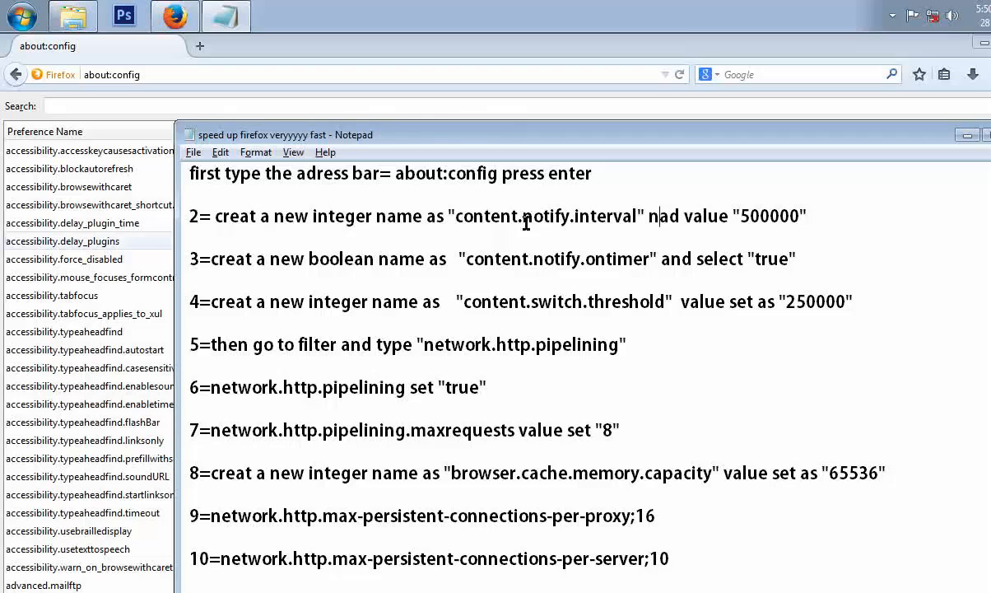
drag(454, 219, 636, 220)
right_click(619, 219)
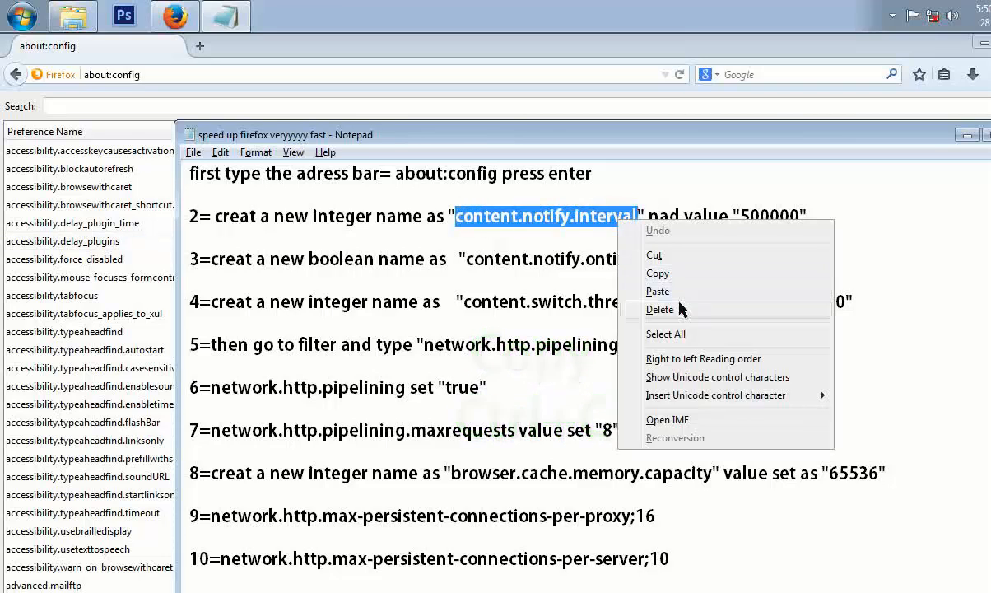
click(674, 274)
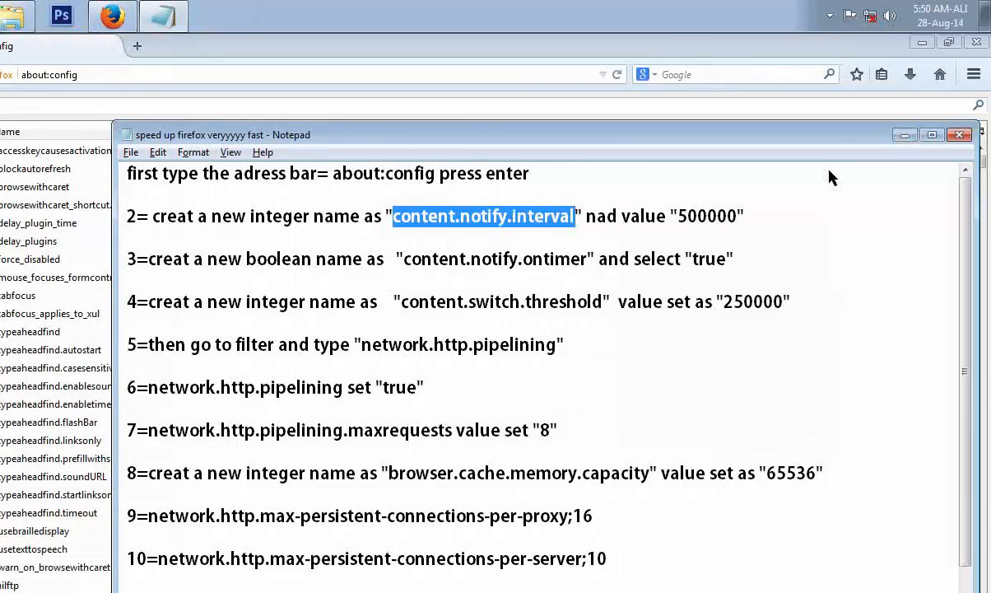
Create a new integer preference named content.notify.interval by pasting the copied name.
click(968, 134)
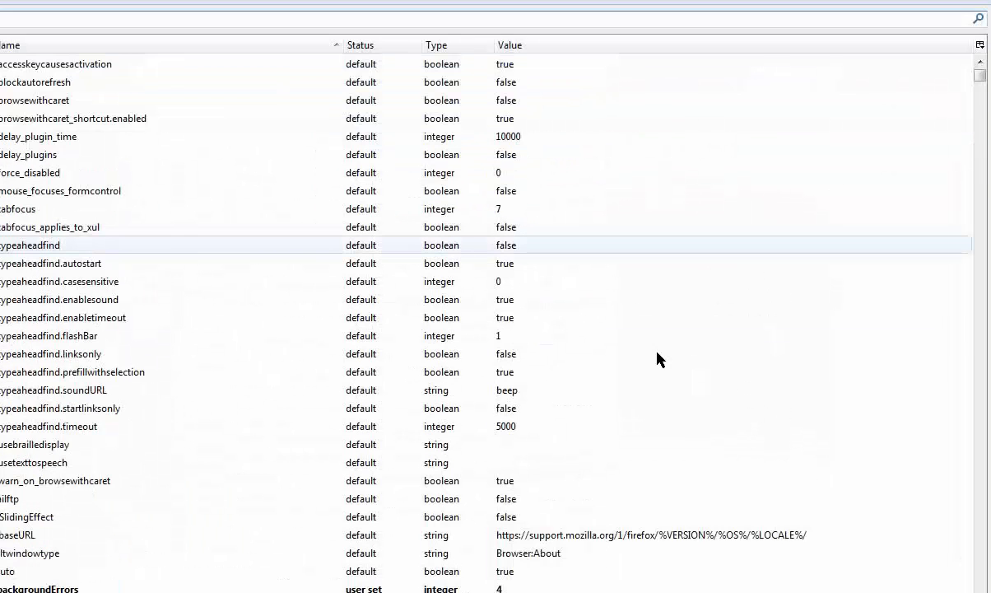
right_click(657, 354)
mouse_move(705, 443)
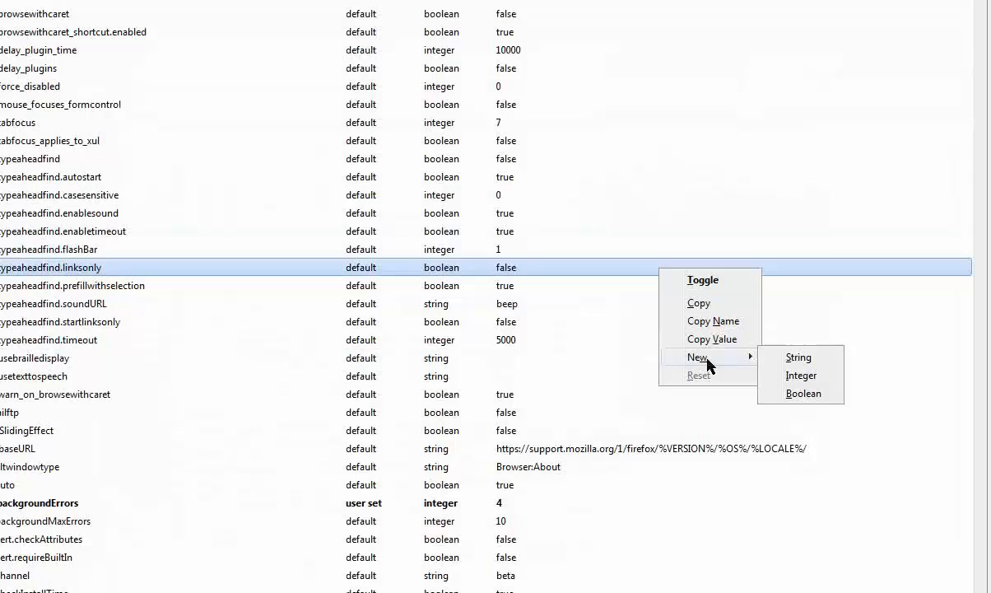
click(812, 372)
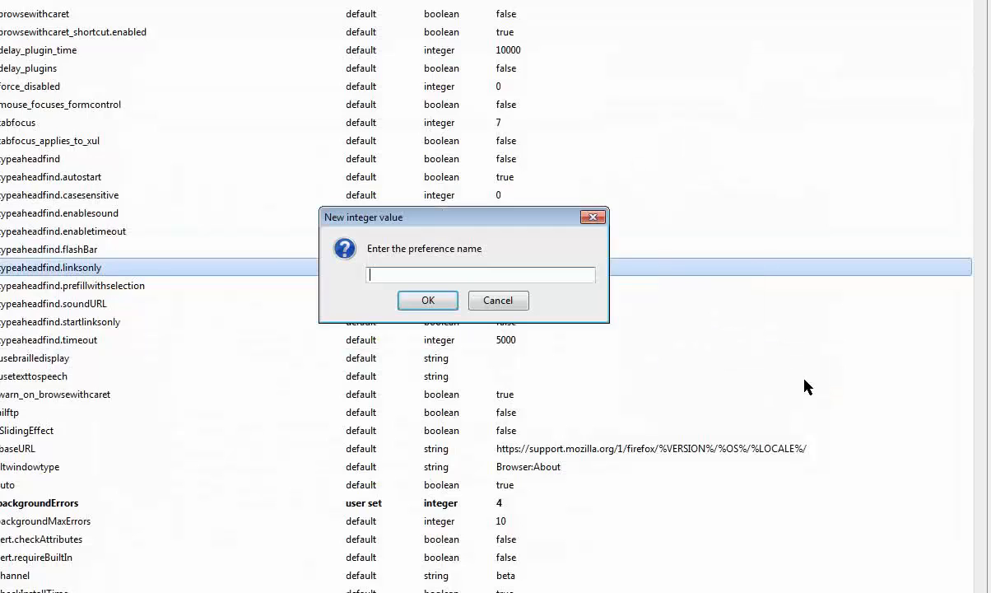
key(ctrl+v)
right_click(431, 274)
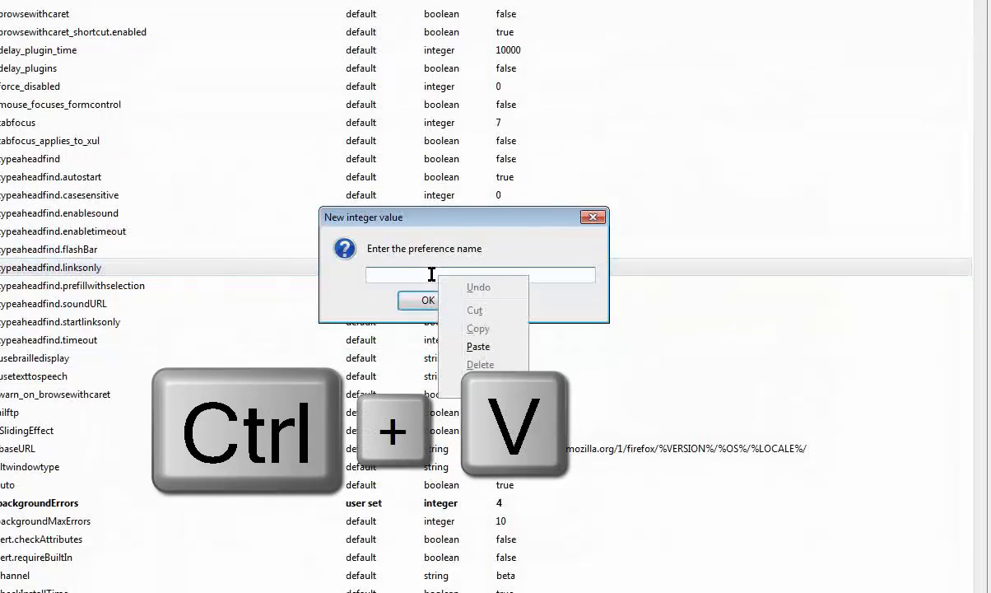
click(417, 282)
key(ctrl+v)
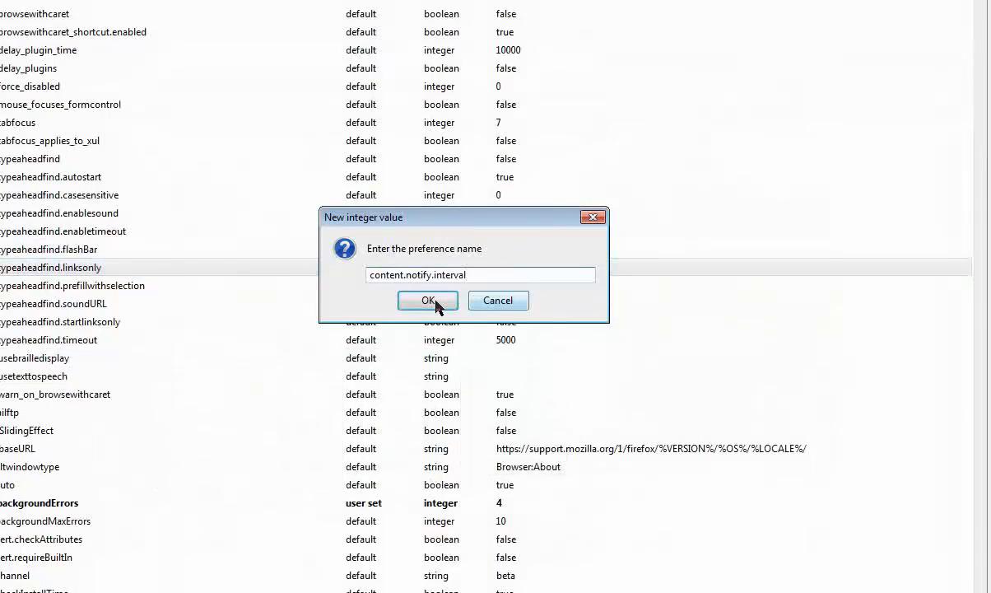
click(428, 302)
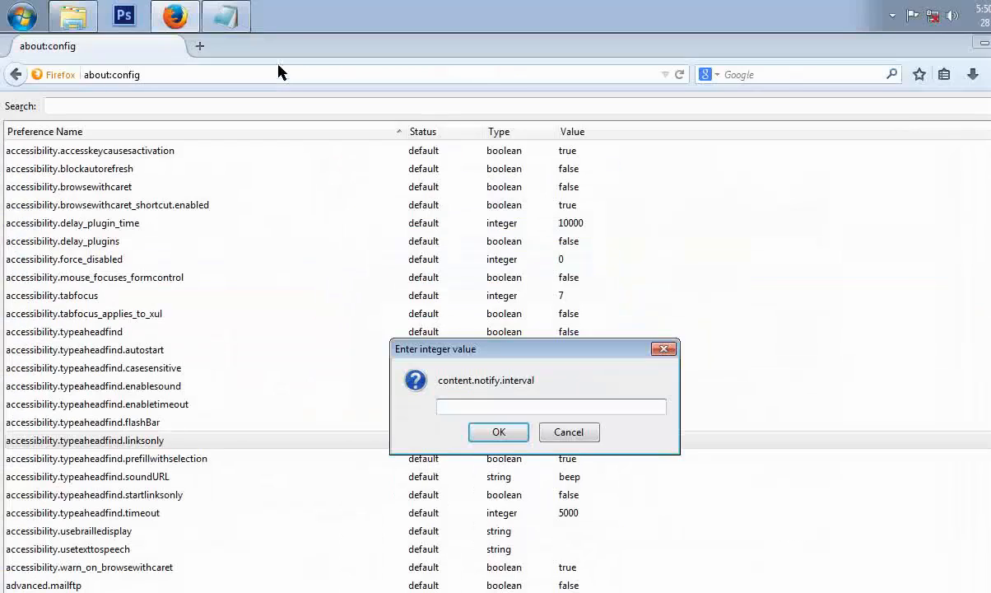
Copy 500000 from the instructions and enter it as the value of content.notify.interval.
click(223, 25)
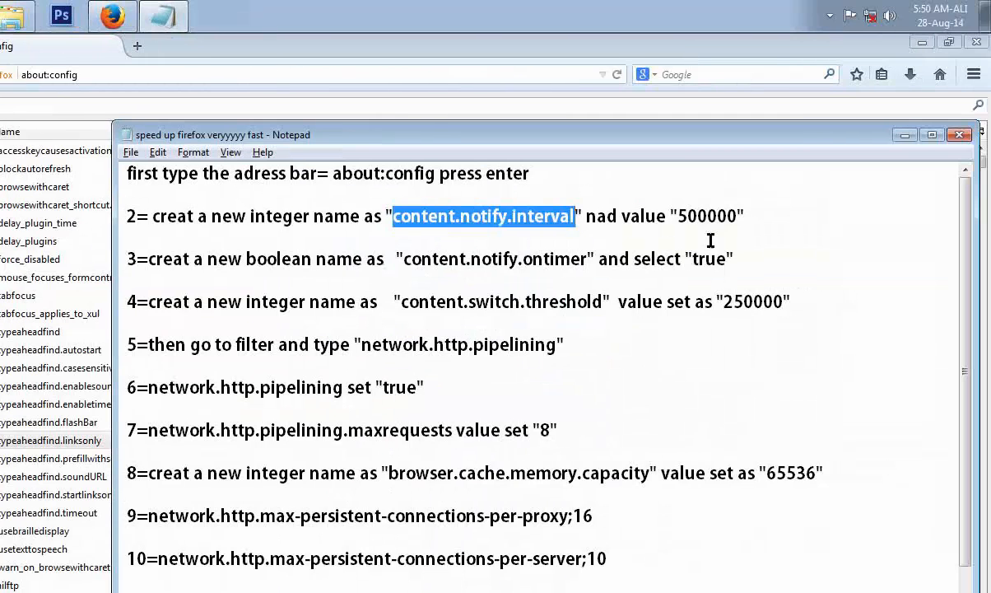
drag(800, 216, 741, 215)
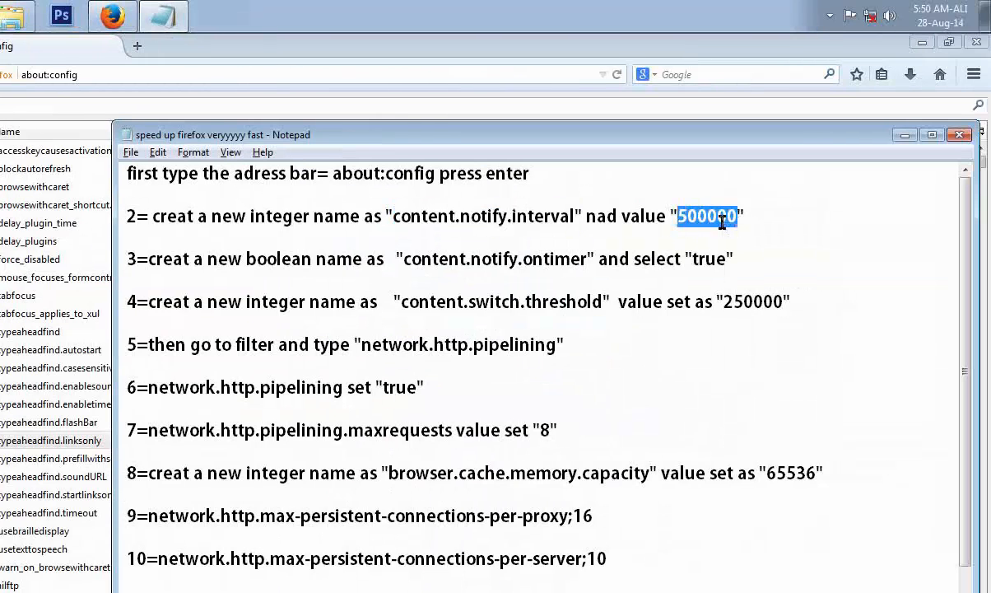
right_click(805, 216)
click(832, 270)
click(904, 109)
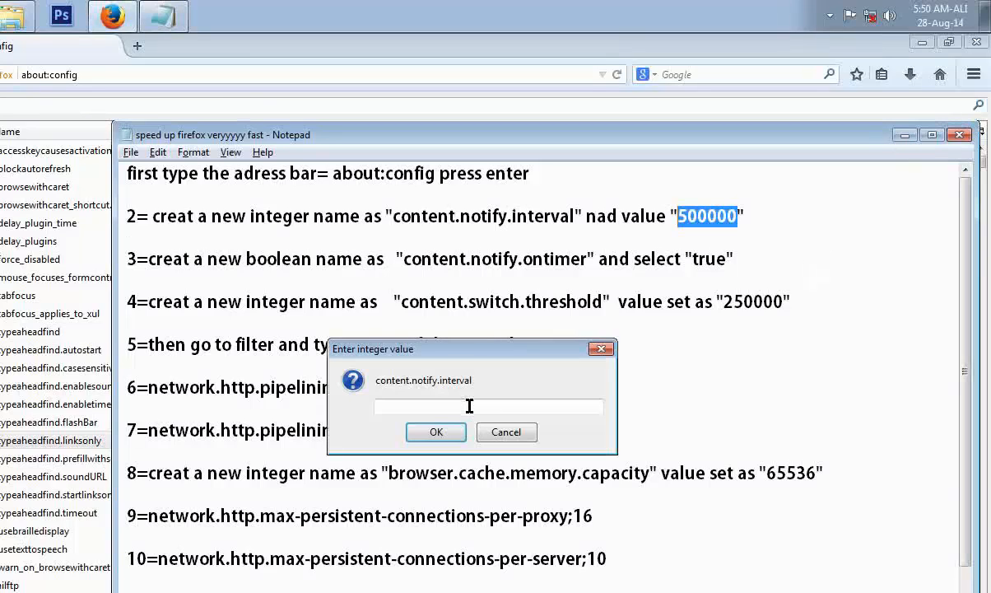
click(469, 407)
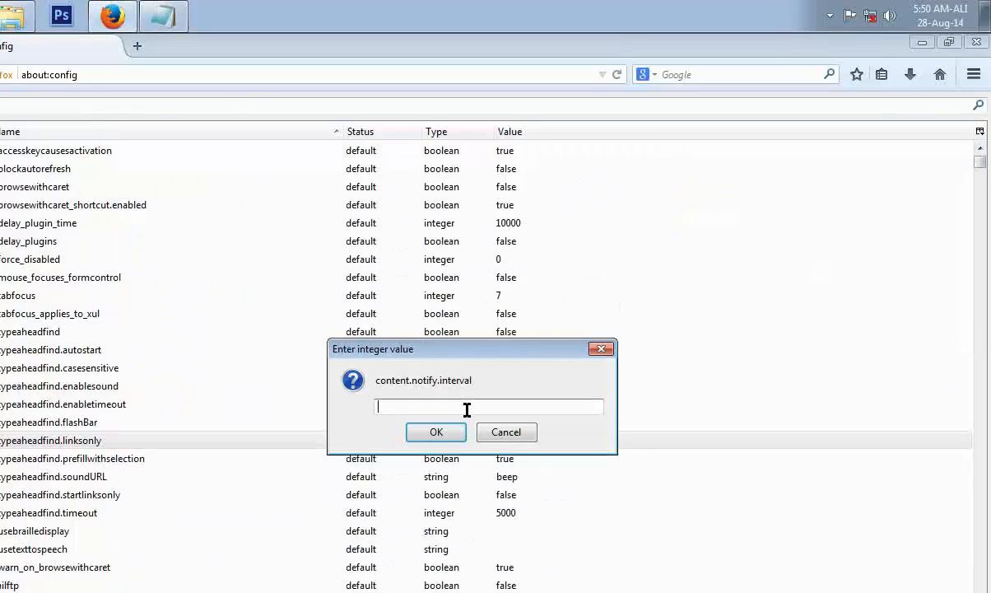
key(ctrl+v)
click(437, 431)
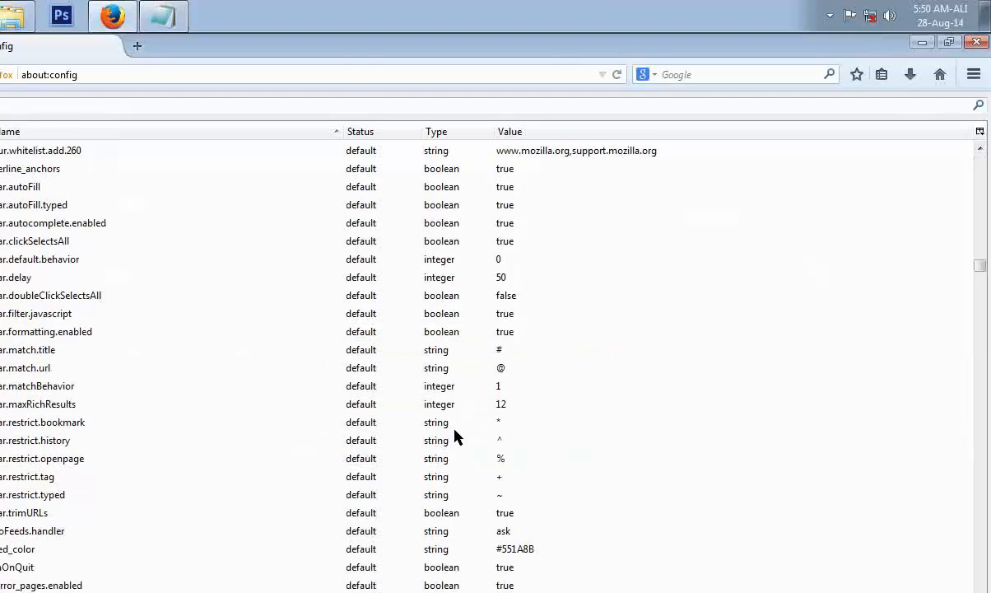
Copy the preference name content.notify.ontimer from the Notepad instructions.
click(167, 28)
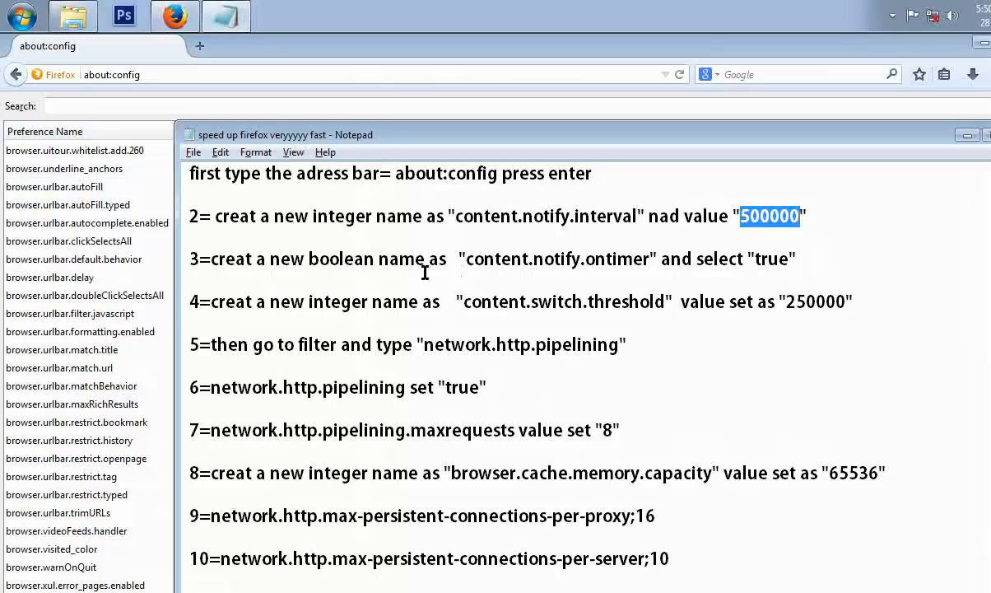
drag(465, 258, 655, 265)
right_click(644, 259)
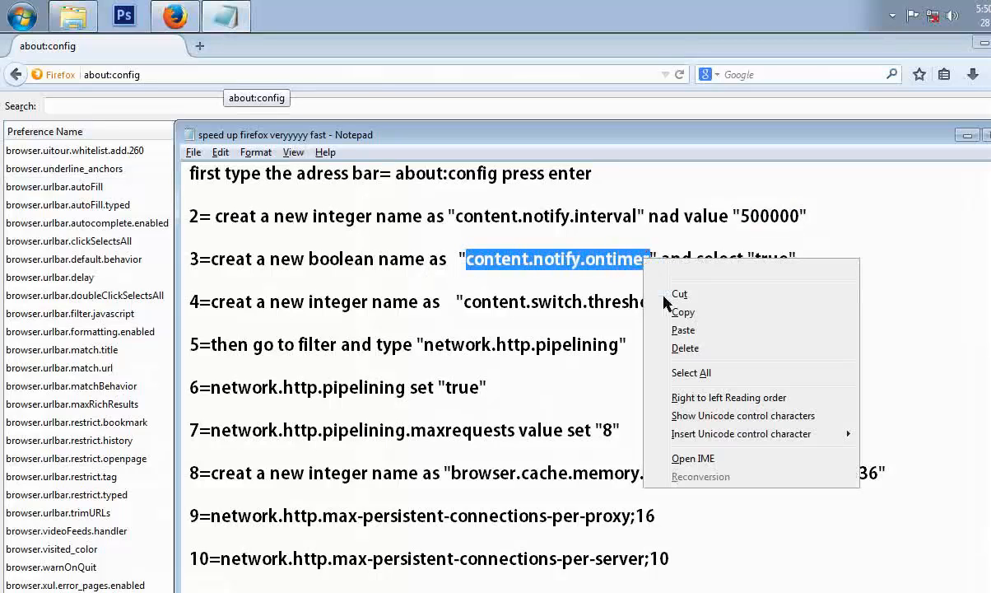
click(683, 312)
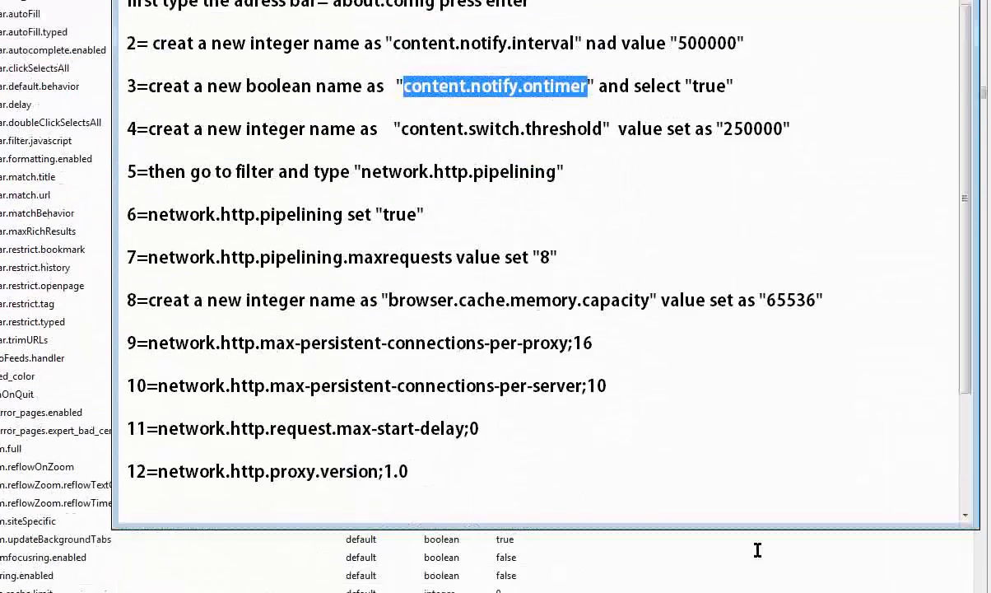
click(720, 555)
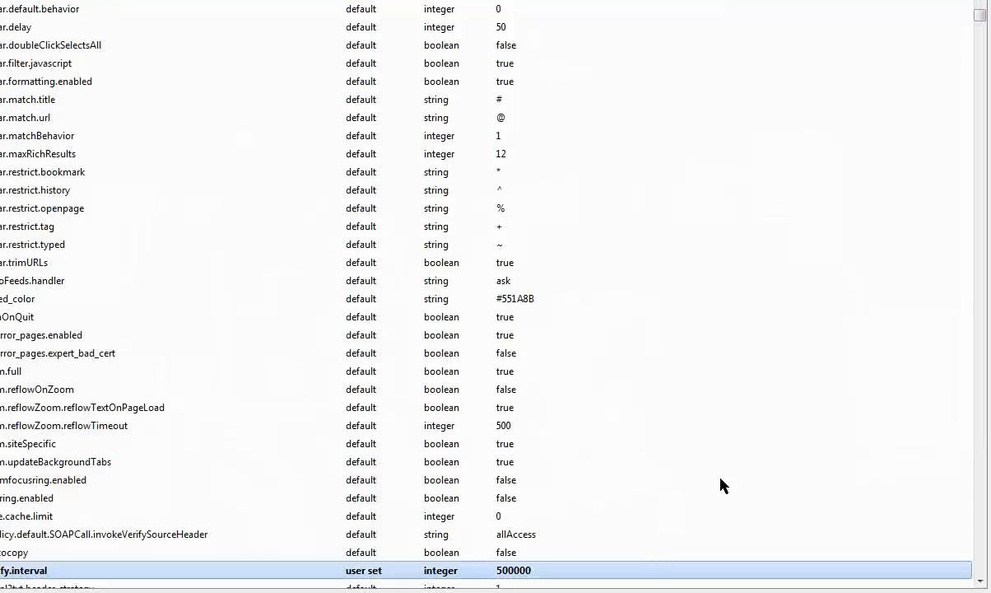
Create a new boolean preference named content.notify.ontimer and set it to true.
right_click(721, 486)
mouse_move(807, 450)
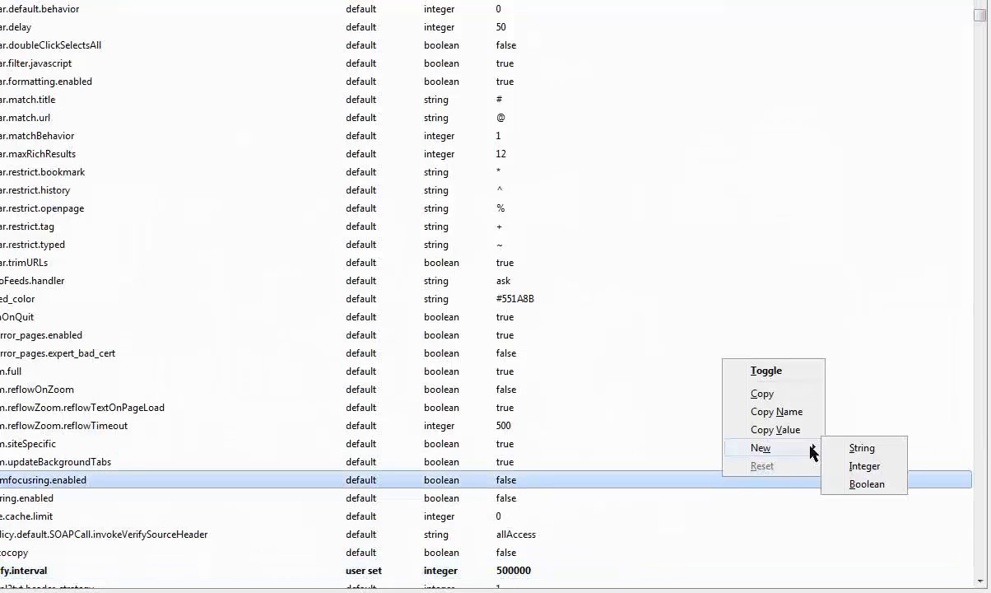
click(863, 487)
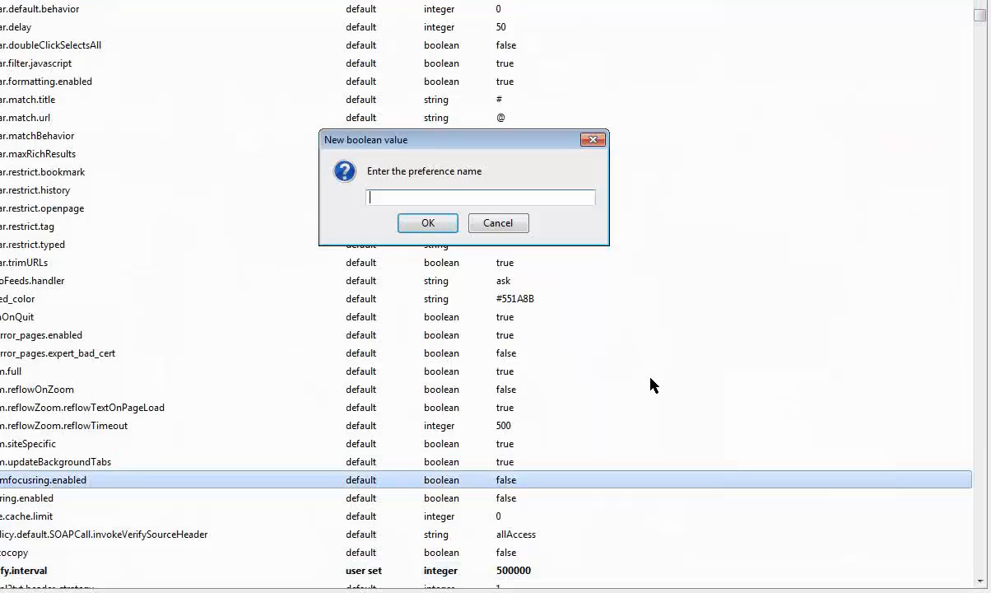
key(ctrl+v)
click(428, 223)
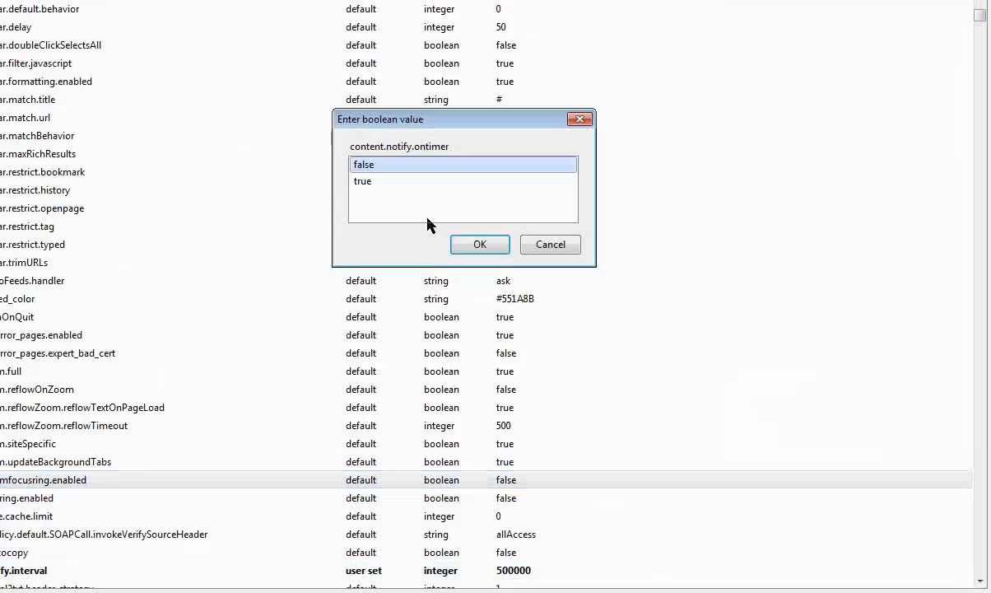
double_click(366, 182)
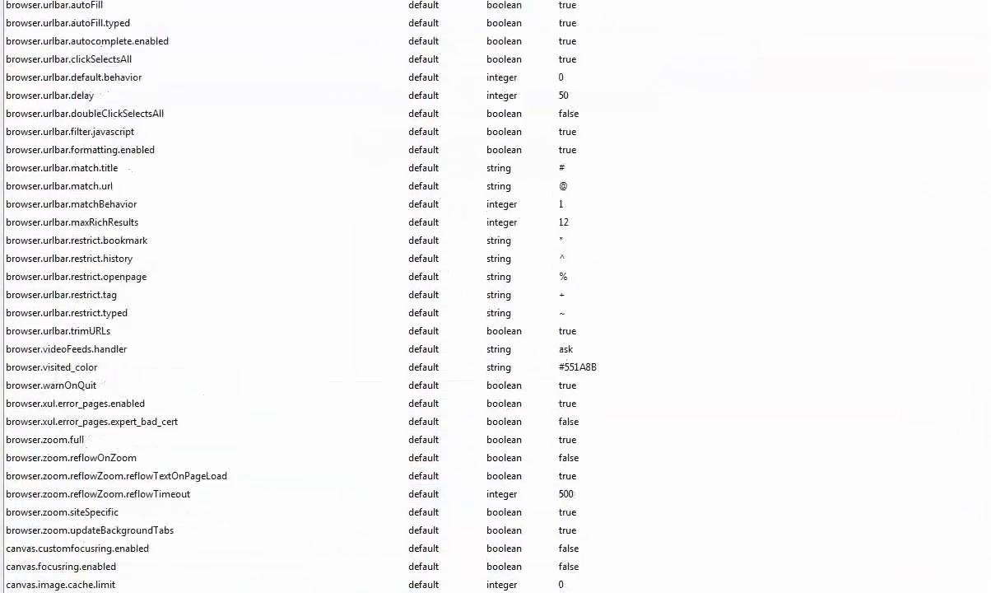
Copy the preference name content.switch.threshold from the Notepad instructions.
click(223, 11)
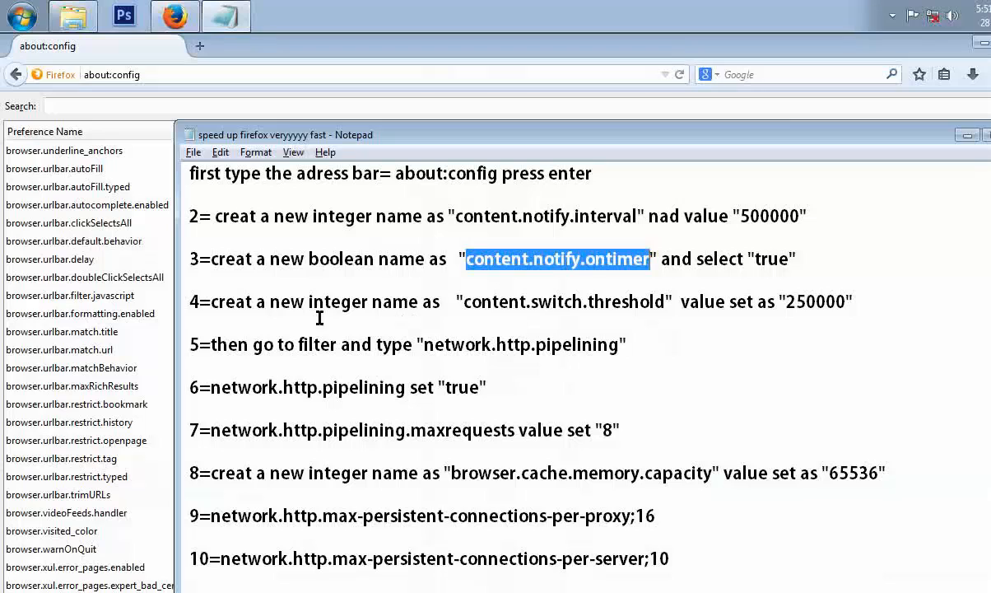
drag(463, 301, 631, 304)
right_click(624, 303)
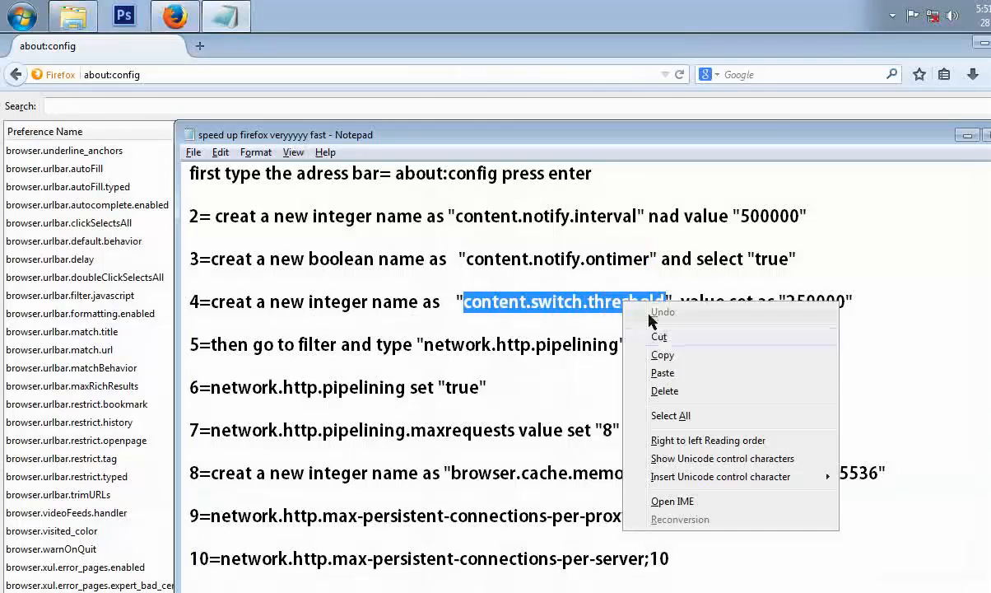
click(663, 355)
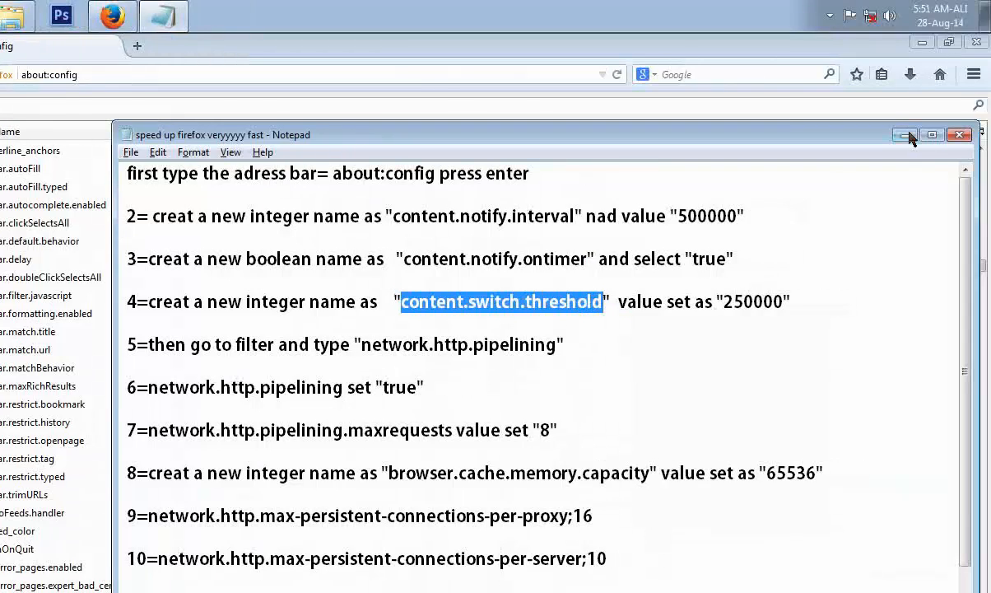
click(906, 135)
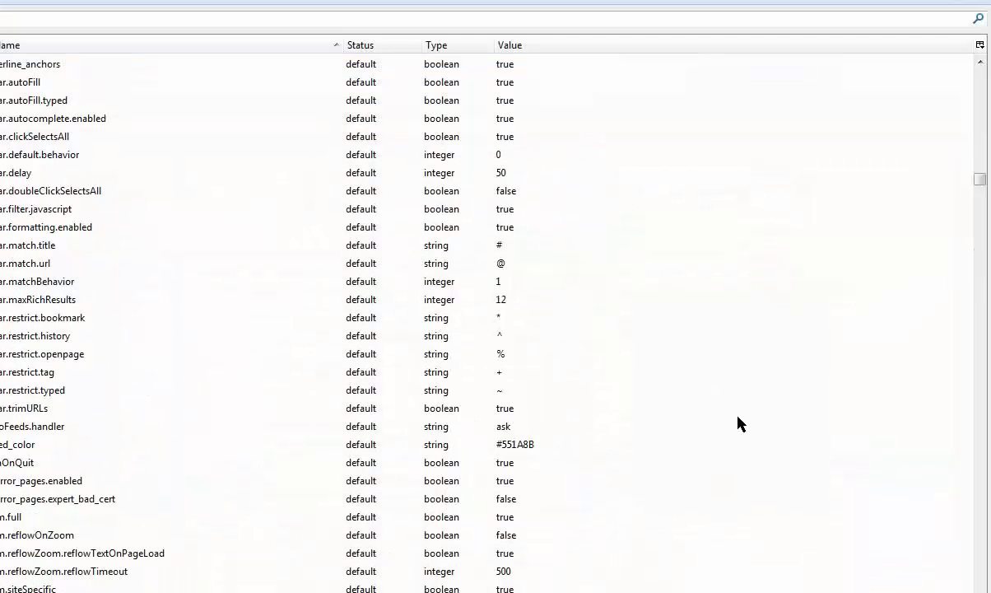
Create a new integer preference named content.switch.threshold by pasting the copied name.
right_click(691, 393)
mouse_move(776, 400)
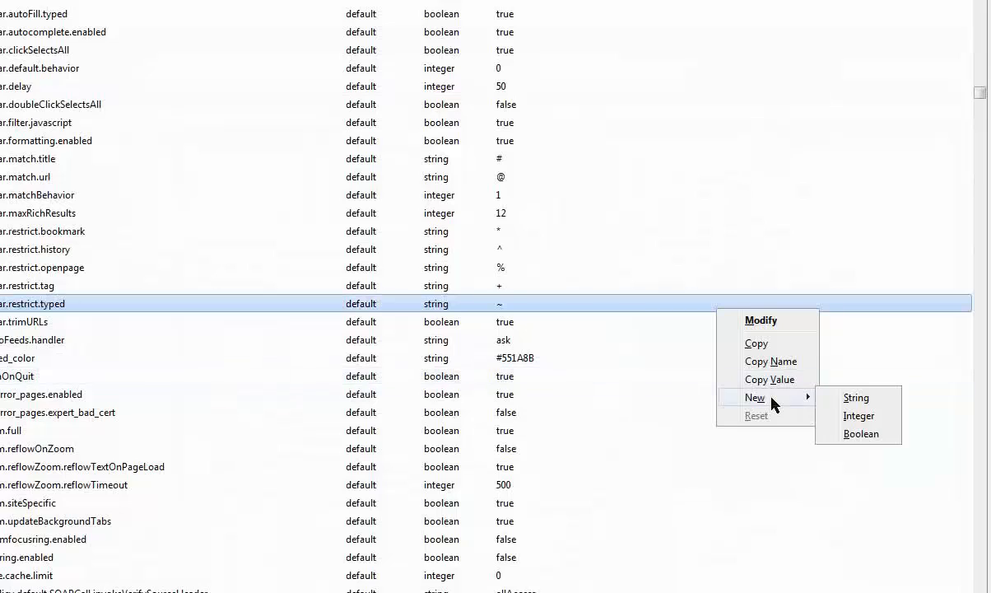
click(857, 418)
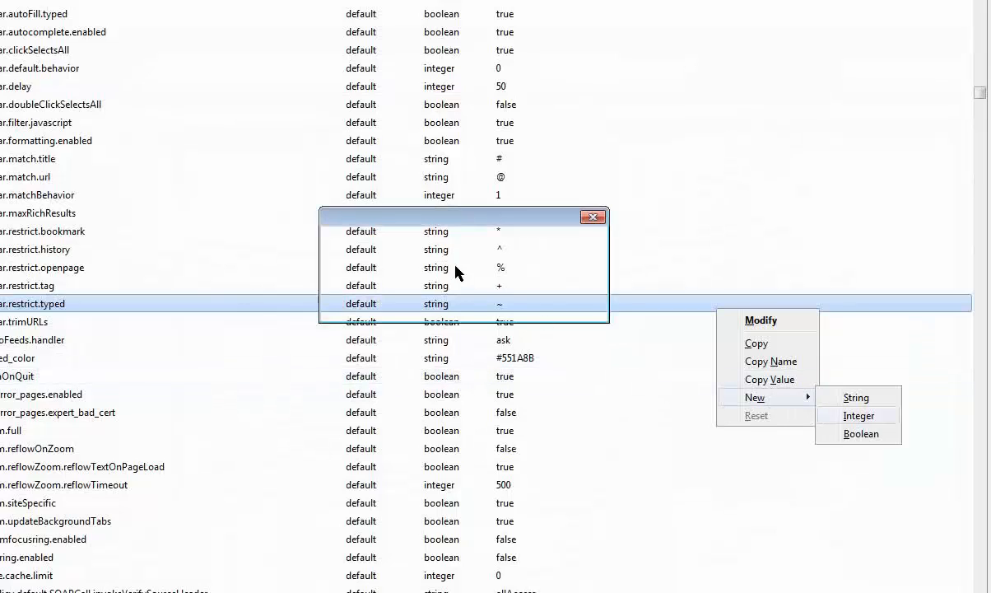
key(ctrl+v)
click(455, 307)
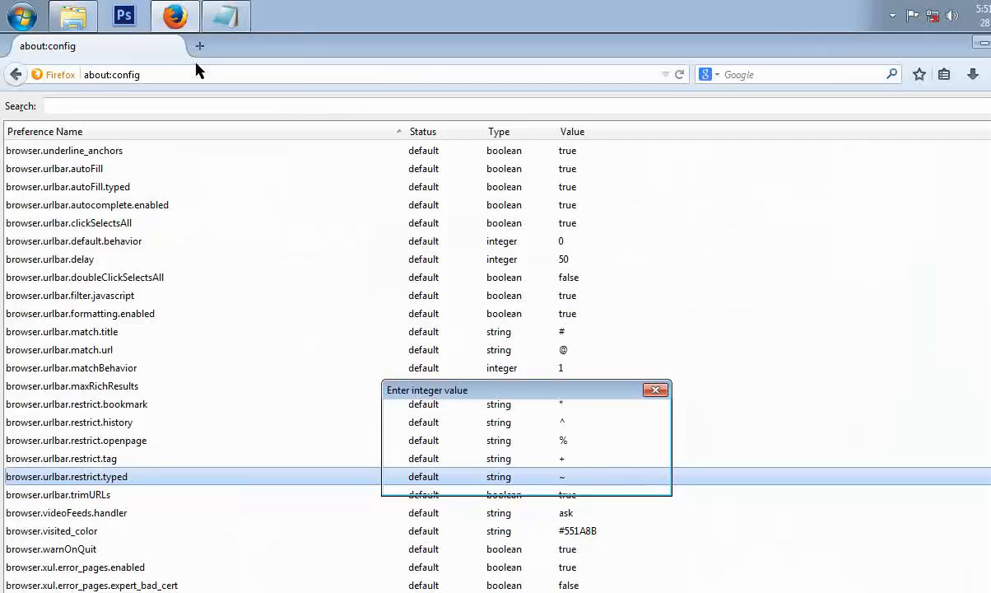
Check the instructions and enter 250000 as the value of content.switch.threshold.
click(226, 16)
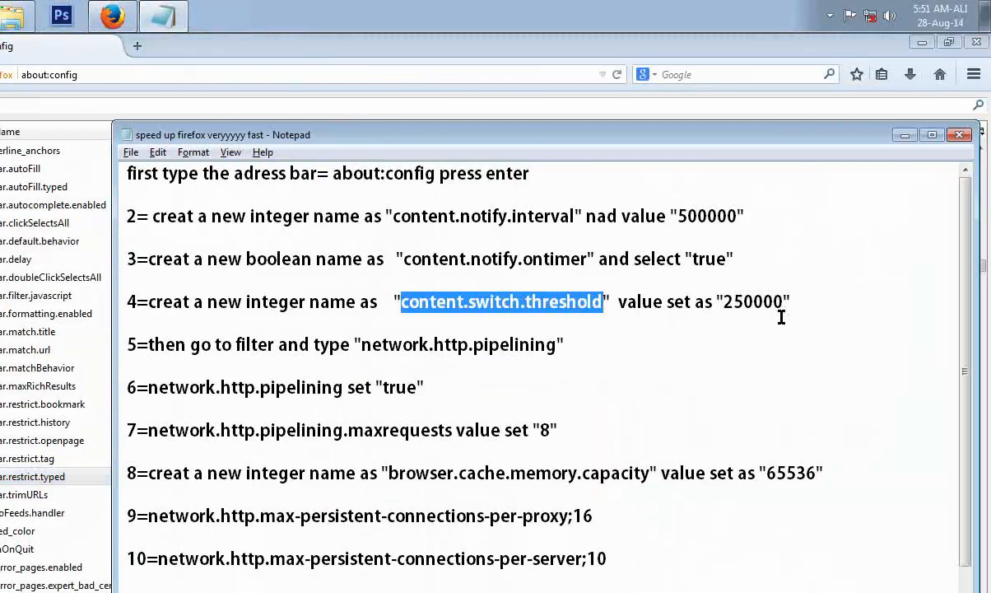
click(905, 134)
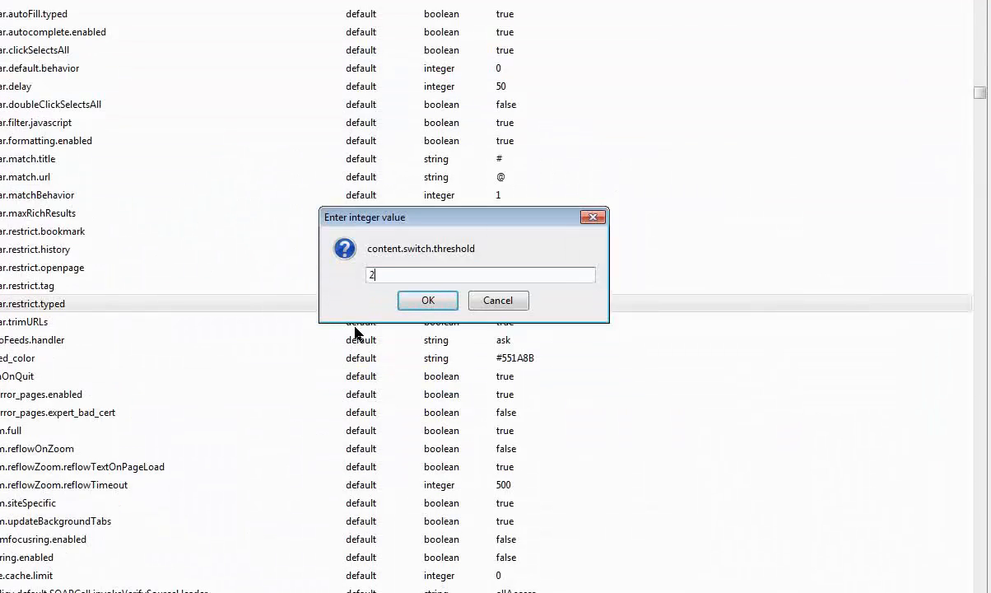
text(250000)
click(428, 301)
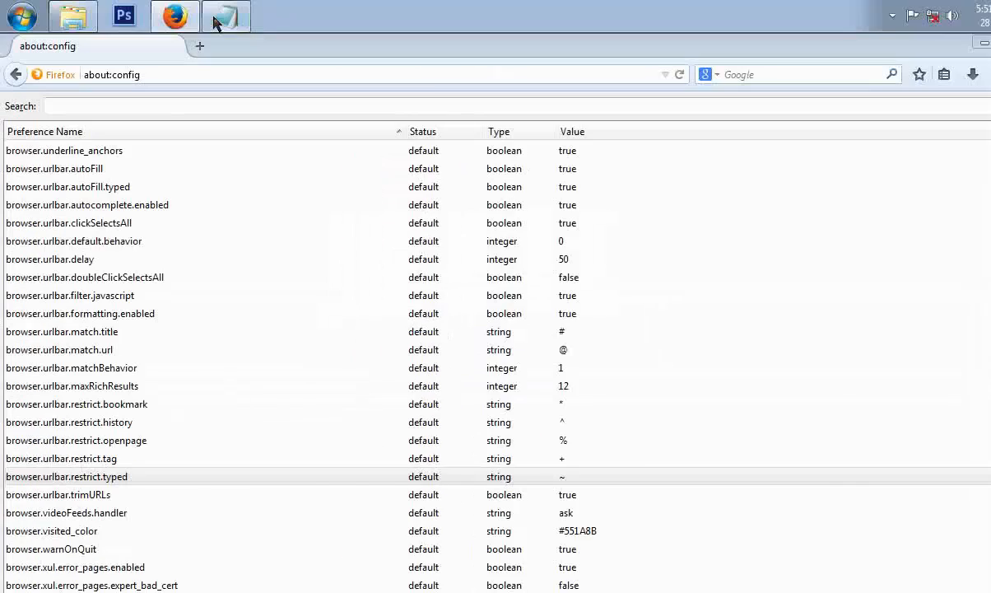
Copy network.http.pipelining from the instructions and paste it into the preference search filter.
click(226, 16)
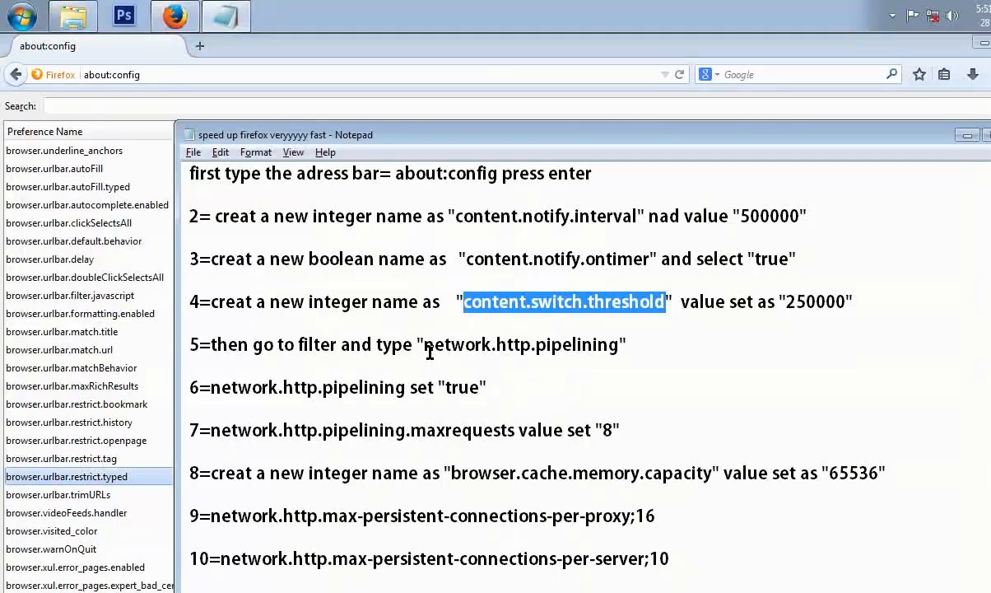
drag(423, 353, 616, 352)
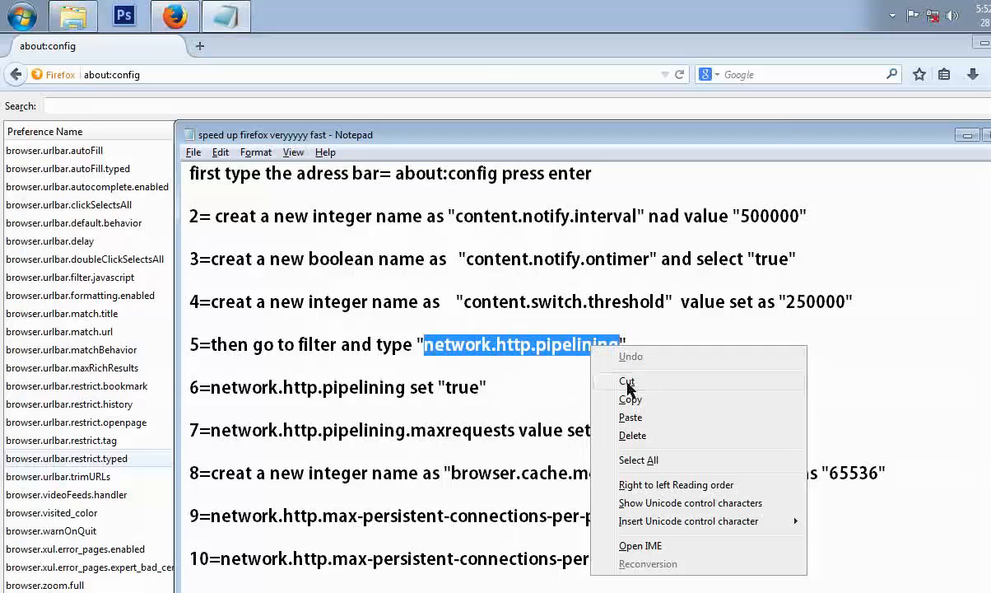
click(599, 399)
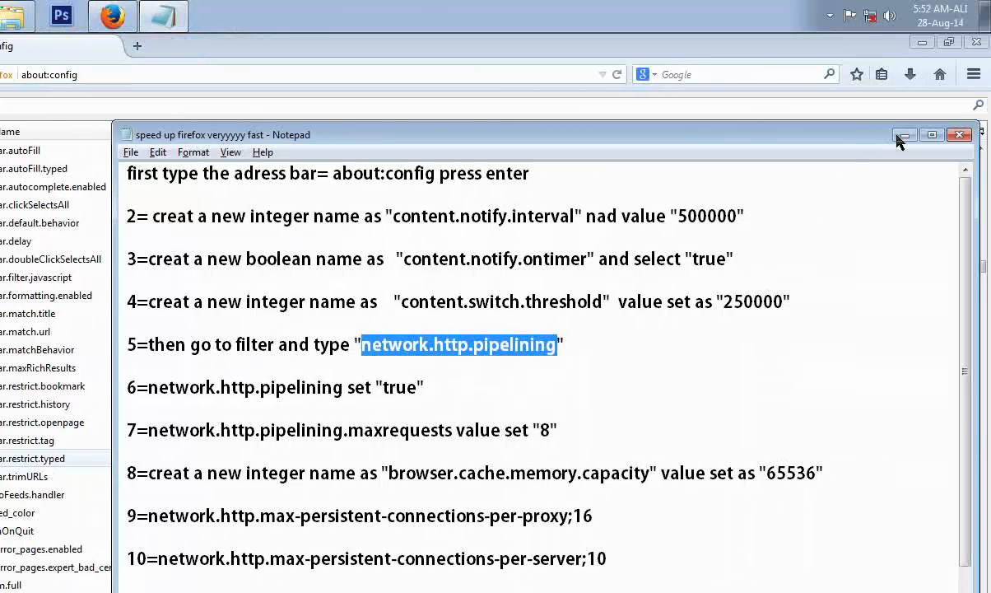
click(903, 136)
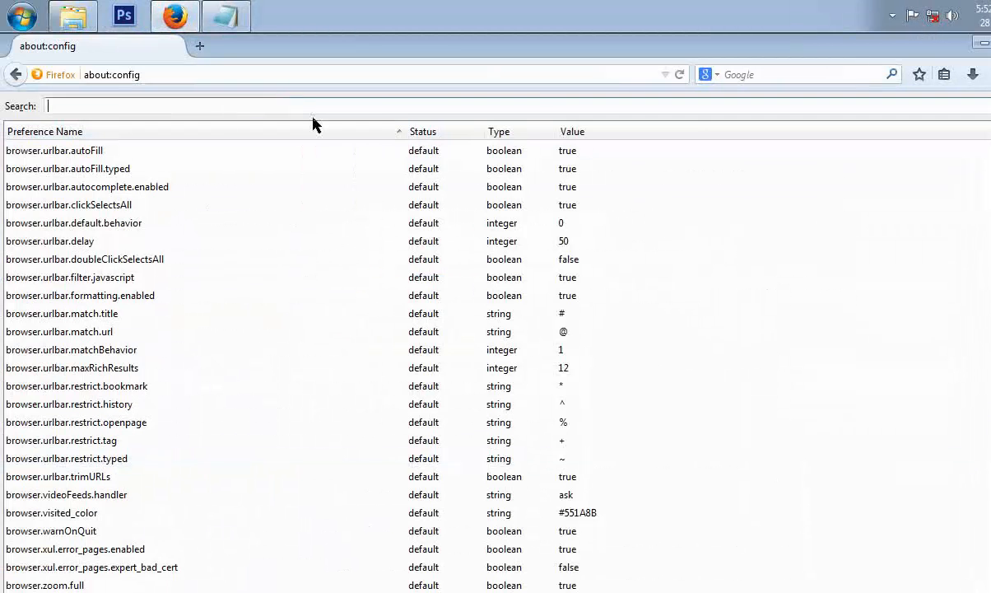
right_click(292, 107)
click(336, 180)
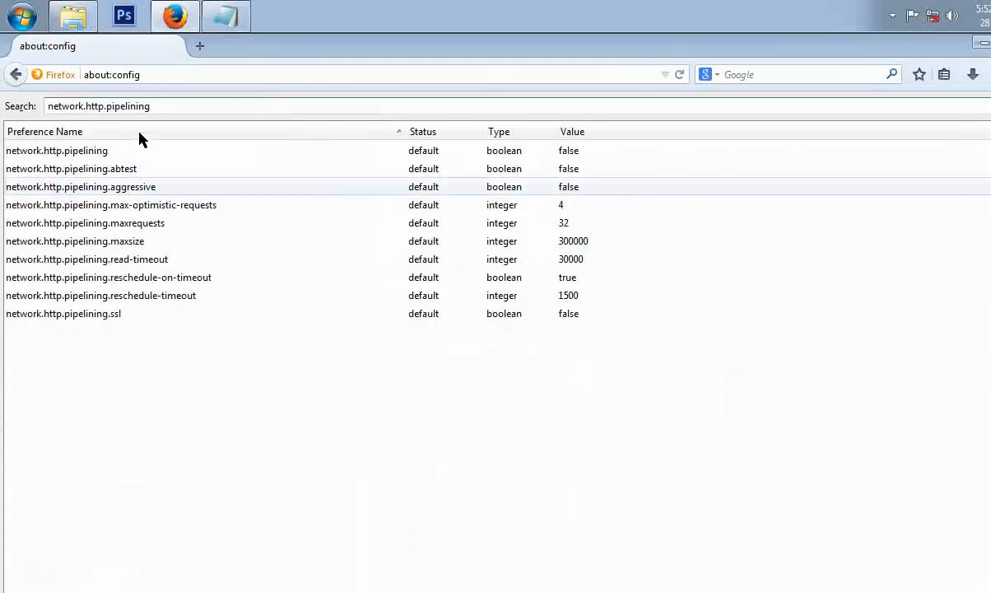
Toggle network.http.pipelining to true.
click(227, 18)
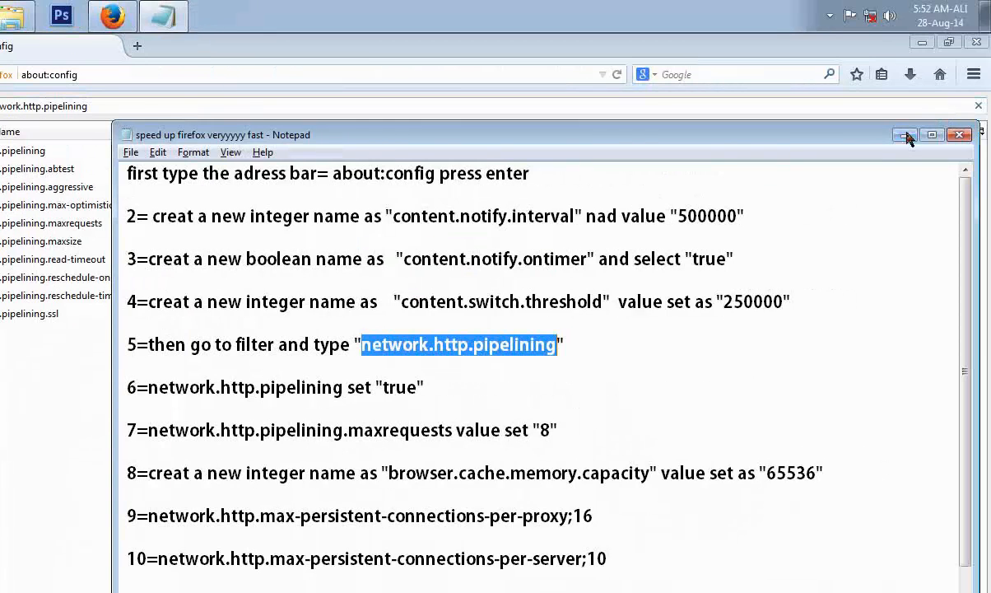
click(968, 48)
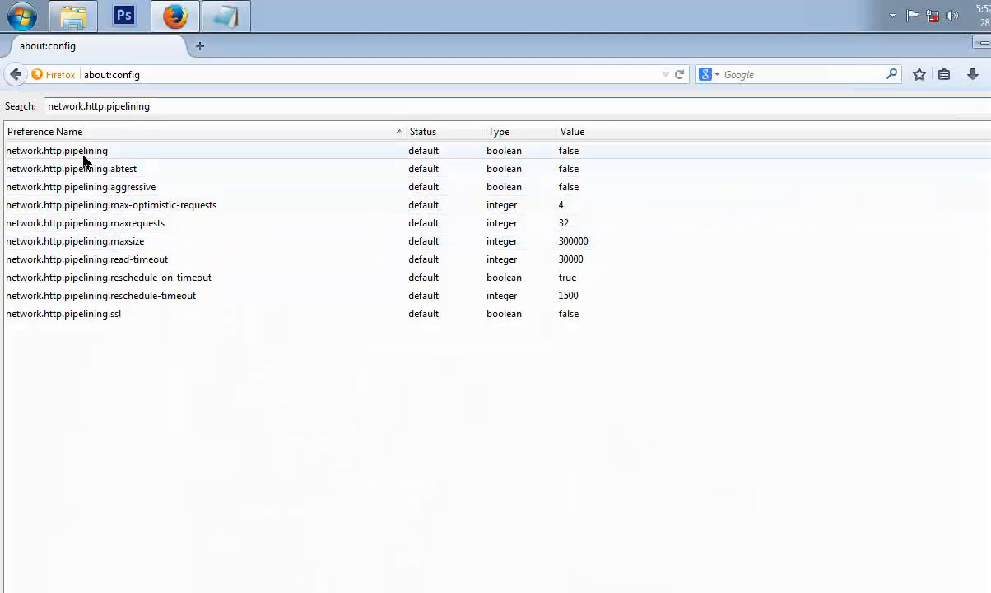
click(576, 153)
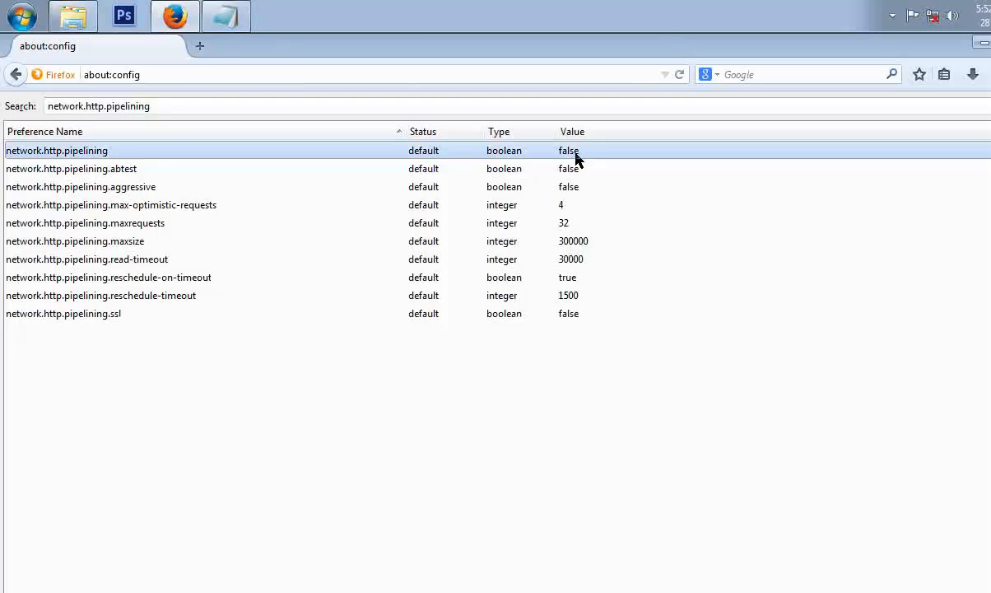
double_click(576, 153)
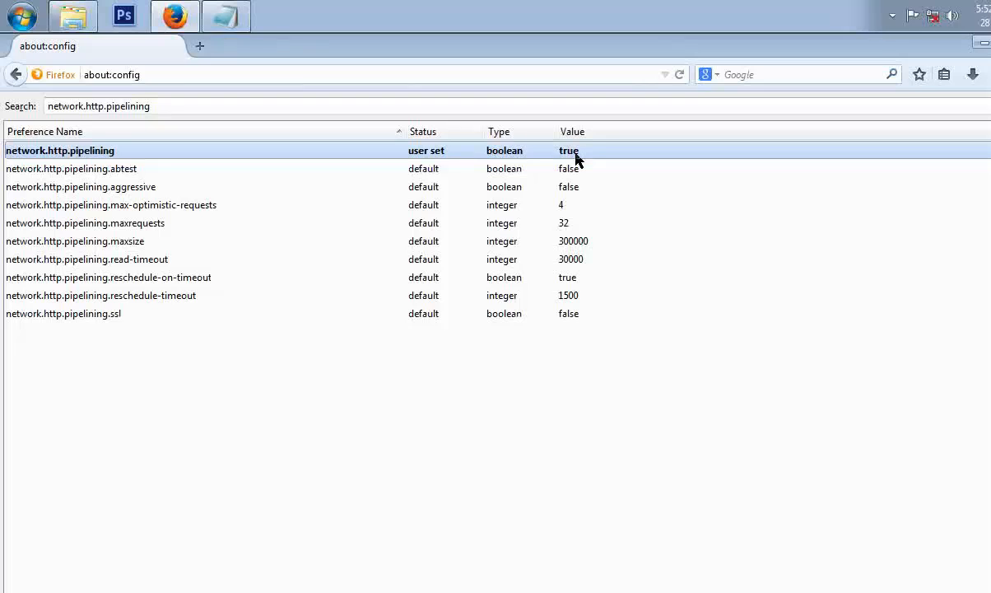
Check the instructions and set network.http.pipelining.maxrequests to 8.
click(241, 17)
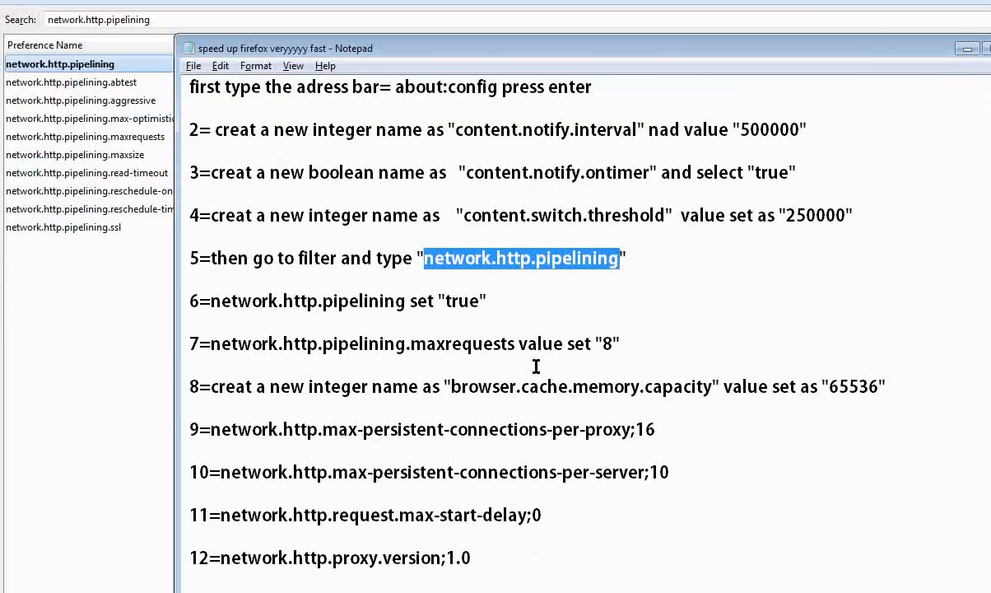
click(461, 303)
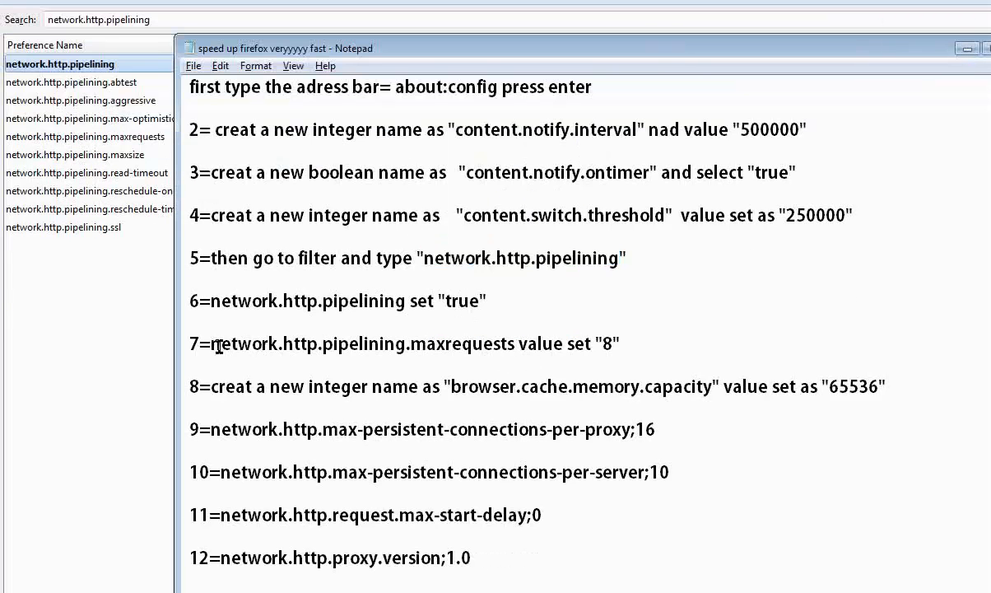
drag(219, 346, 572, 348)
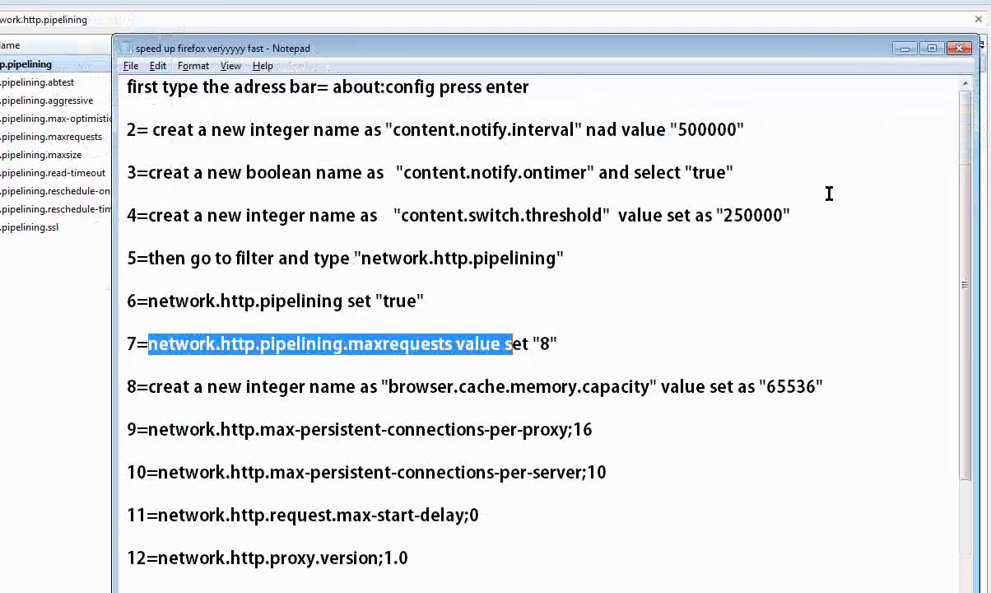
click(905, 47)
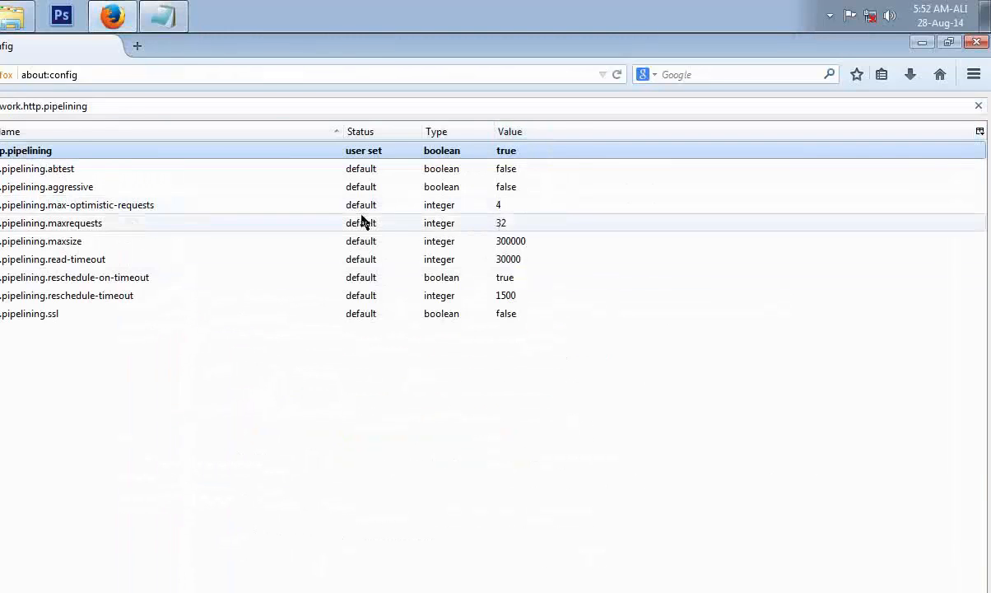
double_click(576, 229)
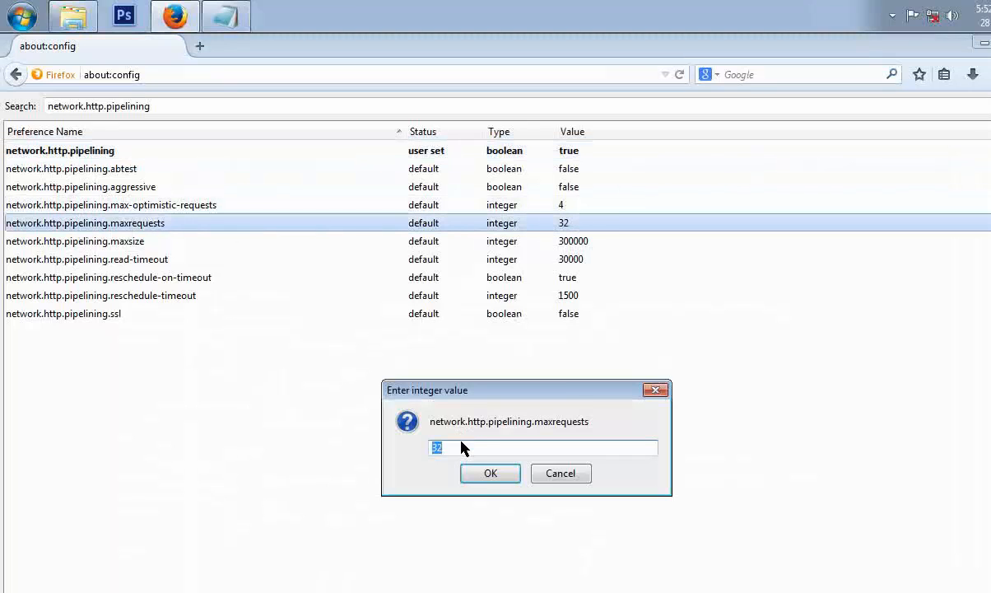
text(8)
click(490, 473)
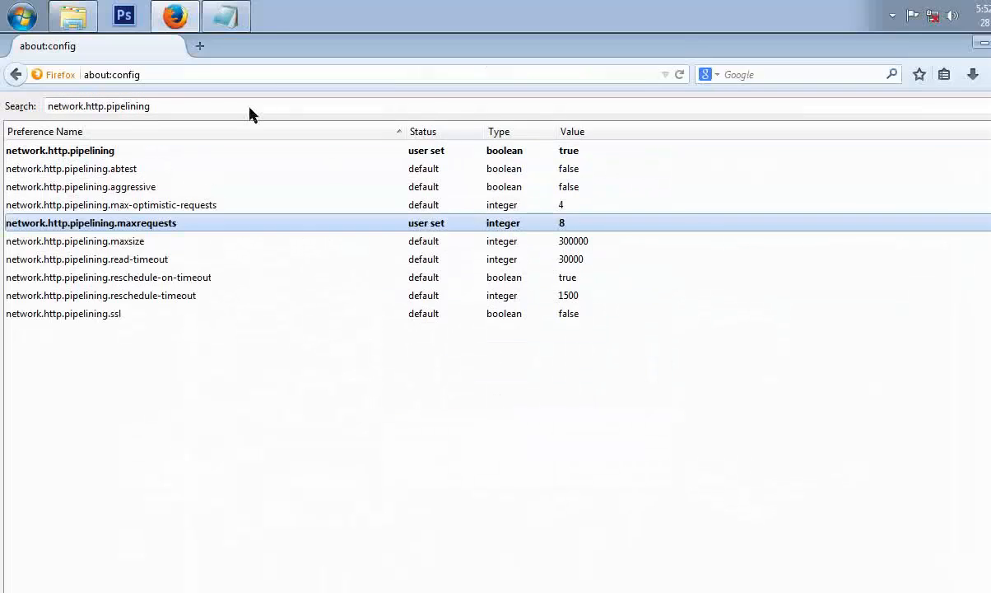
Copy the preference name browser.cache.memory.capacity from the Notepad instructions.
click(226, 15)
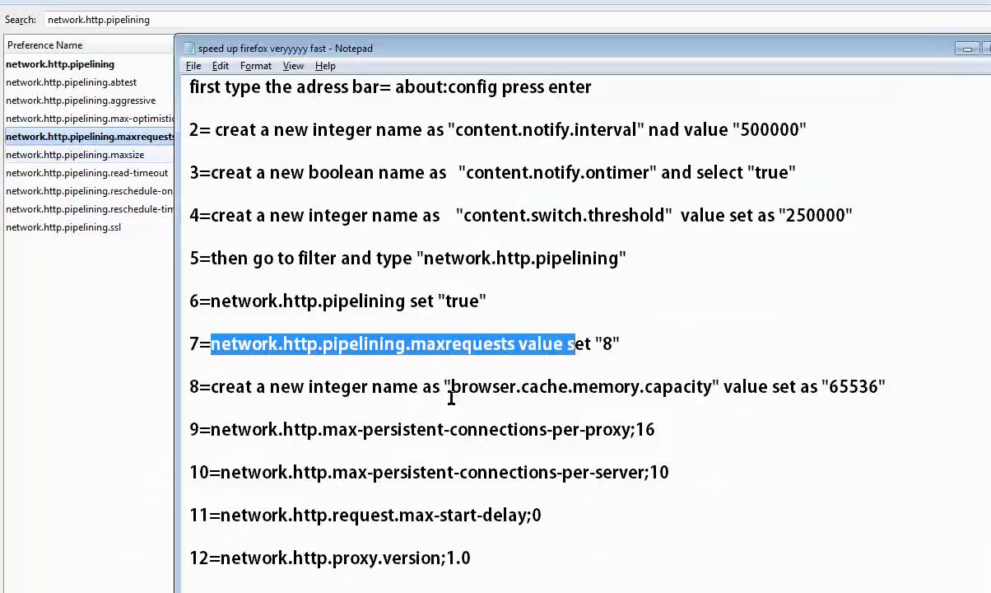
drag(452, 391, 711, 396)
right_click(699, 391)
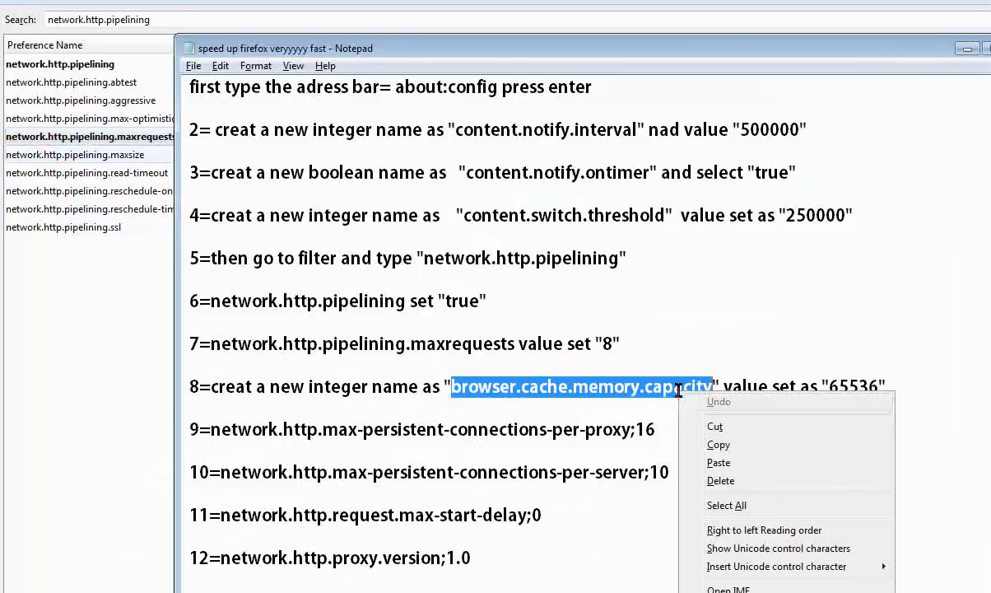
click(719, 444)
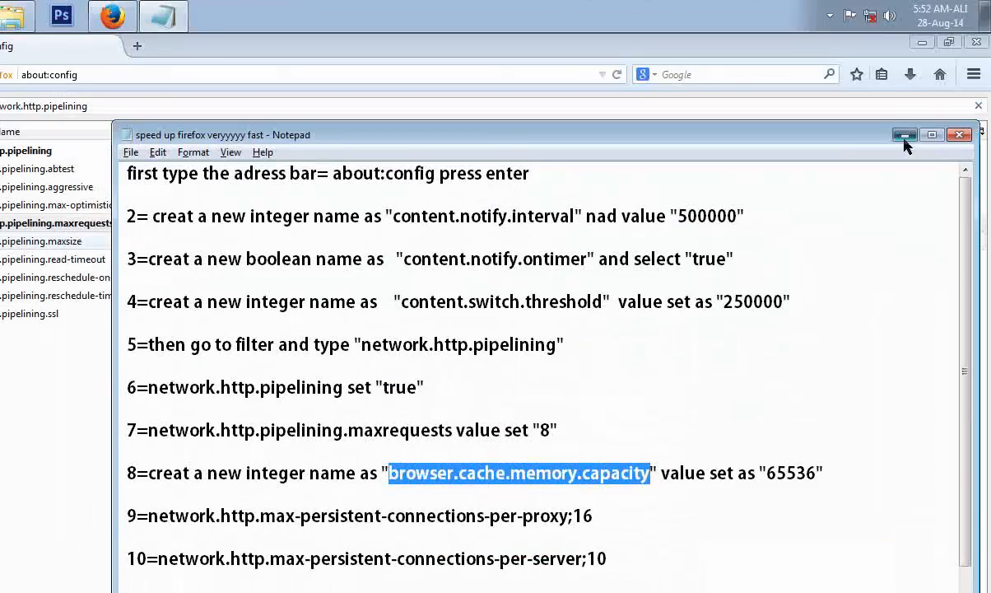
click(905, 138)
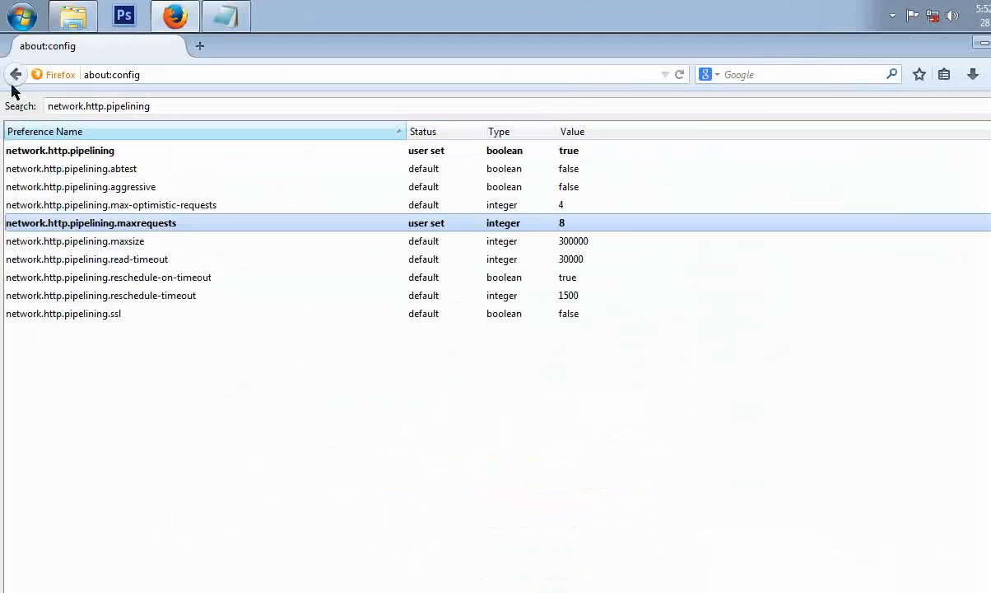
Go back and reopen about:config from the address bar, accepting the warranty warning.
click(15, 75)
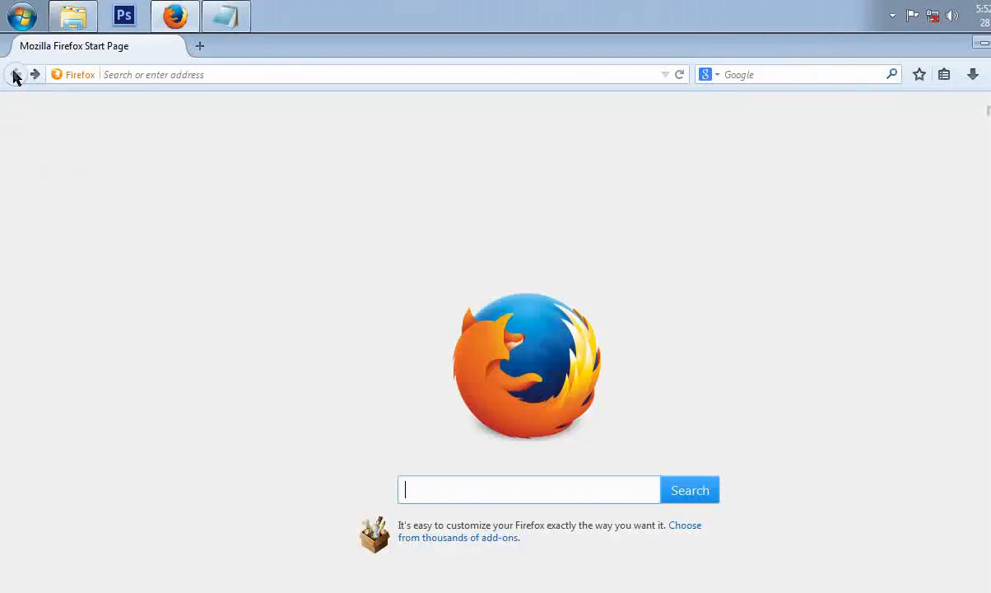
click(215, 76)
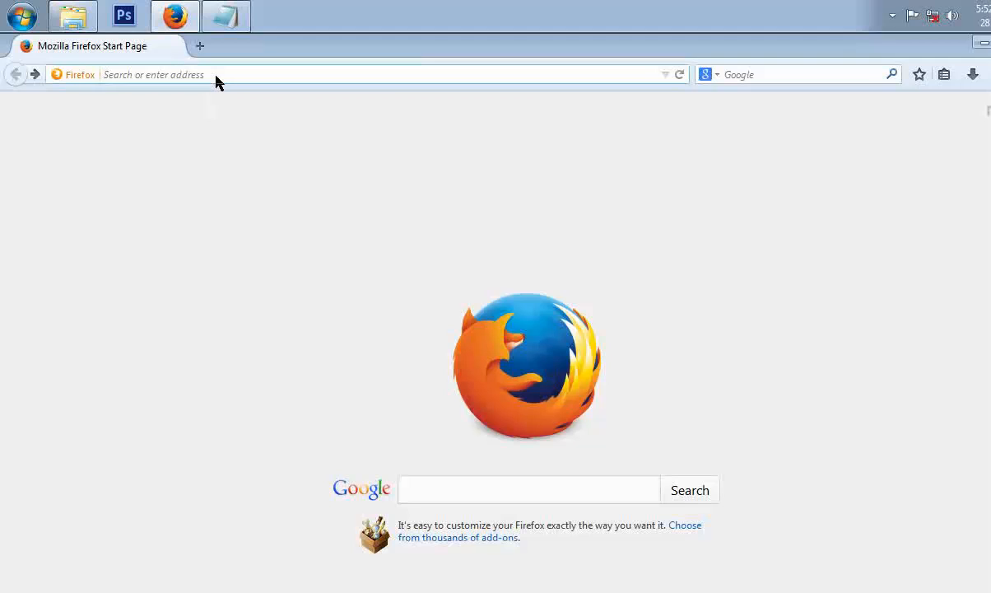
text(a)
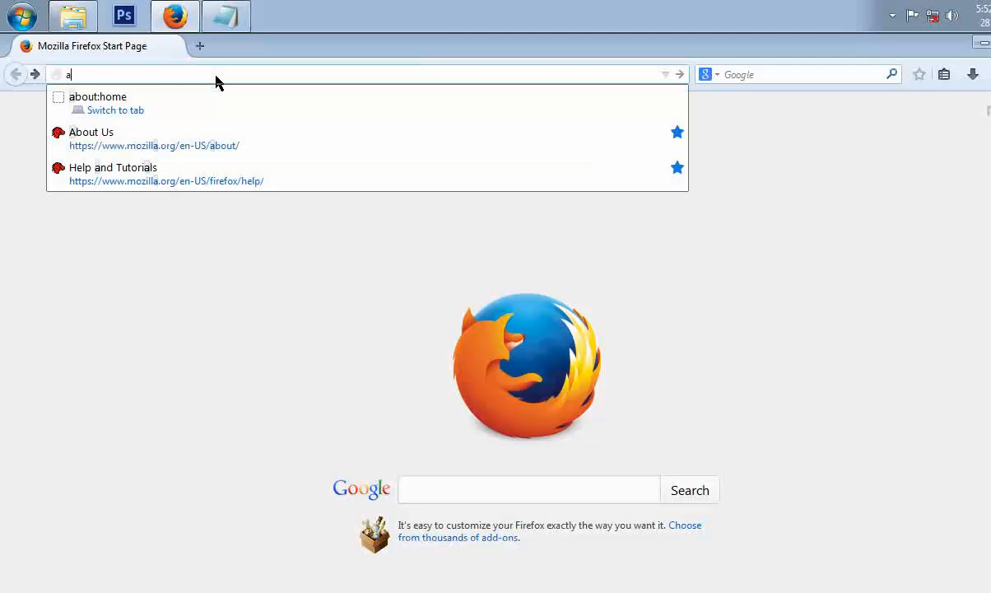
text(bout:config)
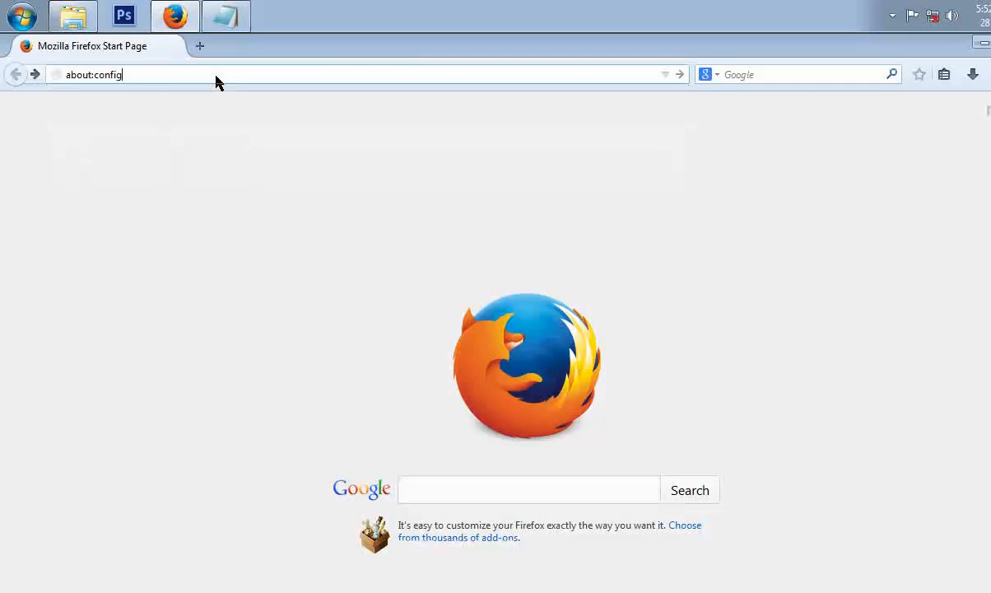
key(Return)
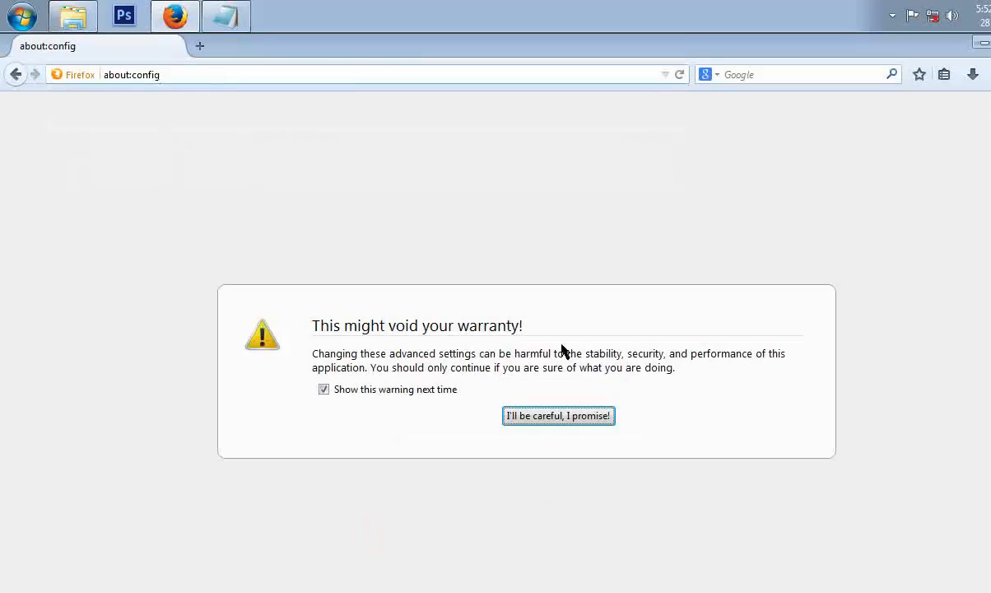
click(549, 420)
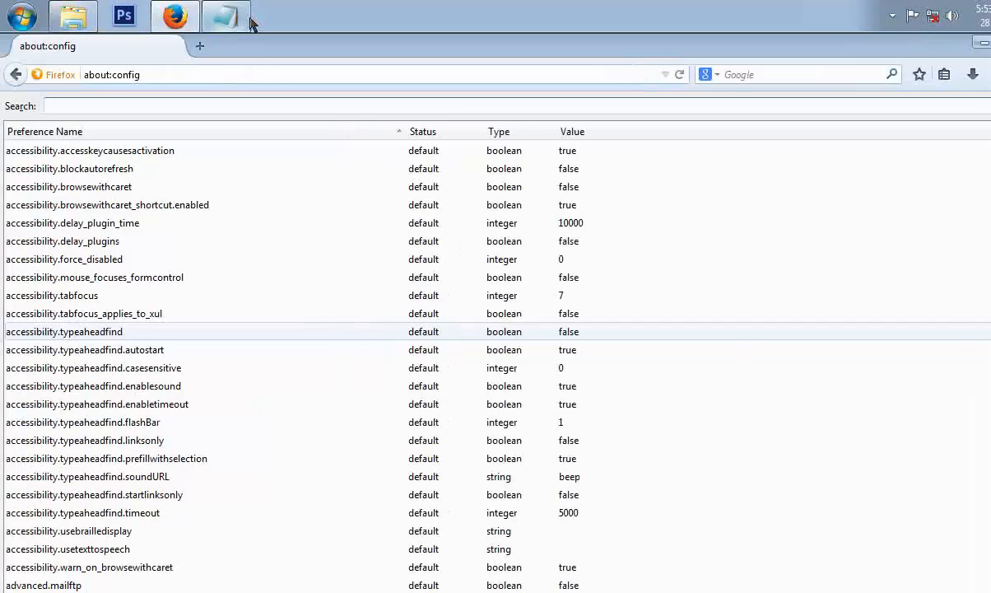
Create a new integer preference browser.cache.memory.capacity with the value 65536.
click(163, 15)
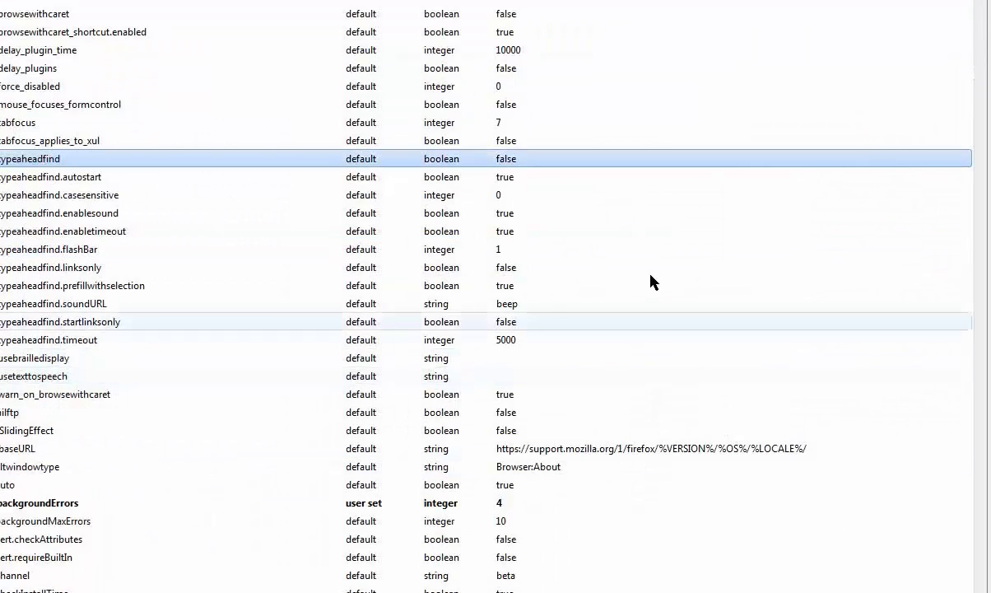
right_click(652, 272)
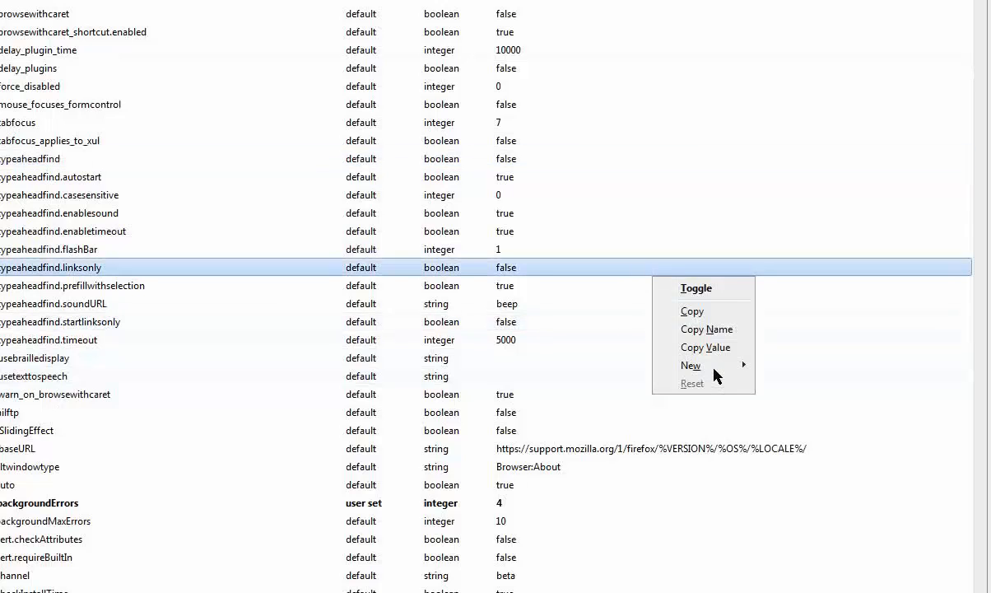
mouse_move(725, 368)
click(794, 385)
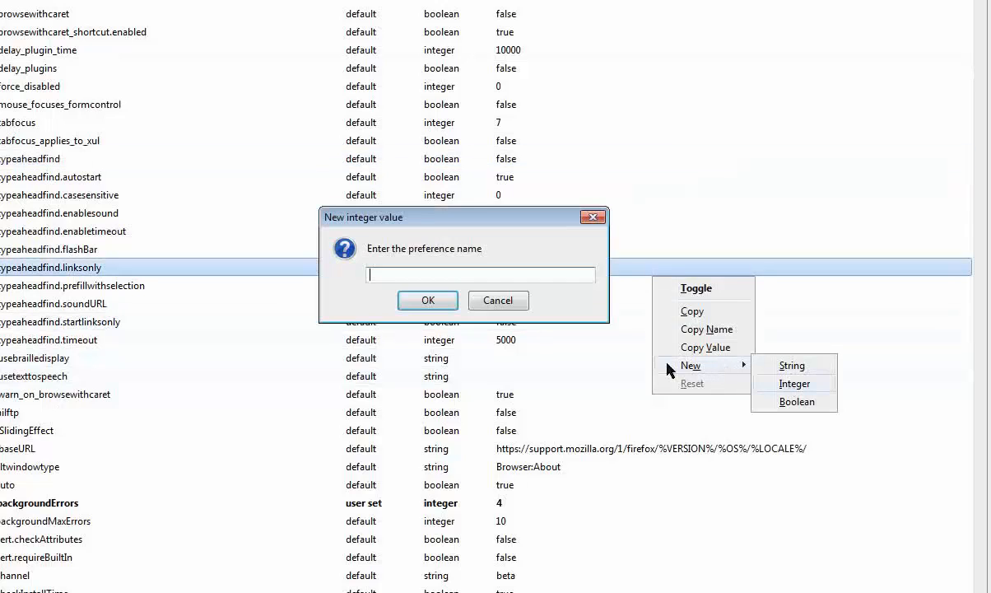
key(ctrl+v)
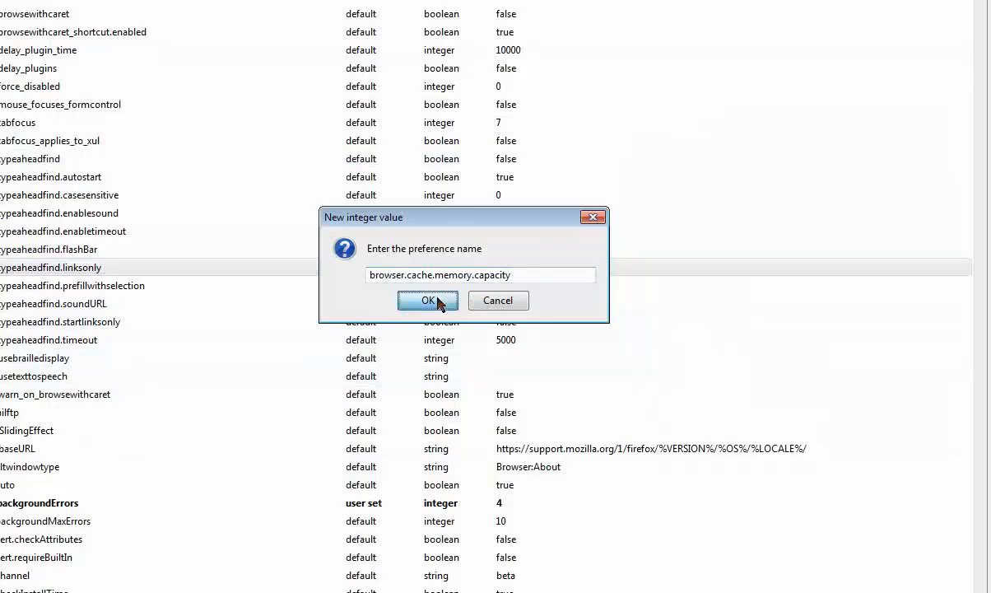
click(439, 303)
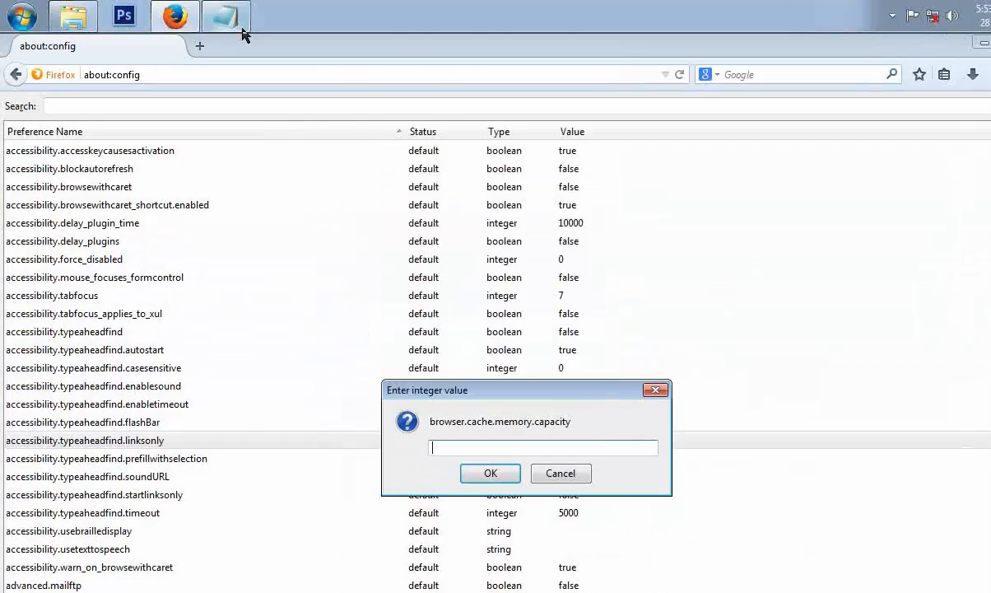
click(243, 31)
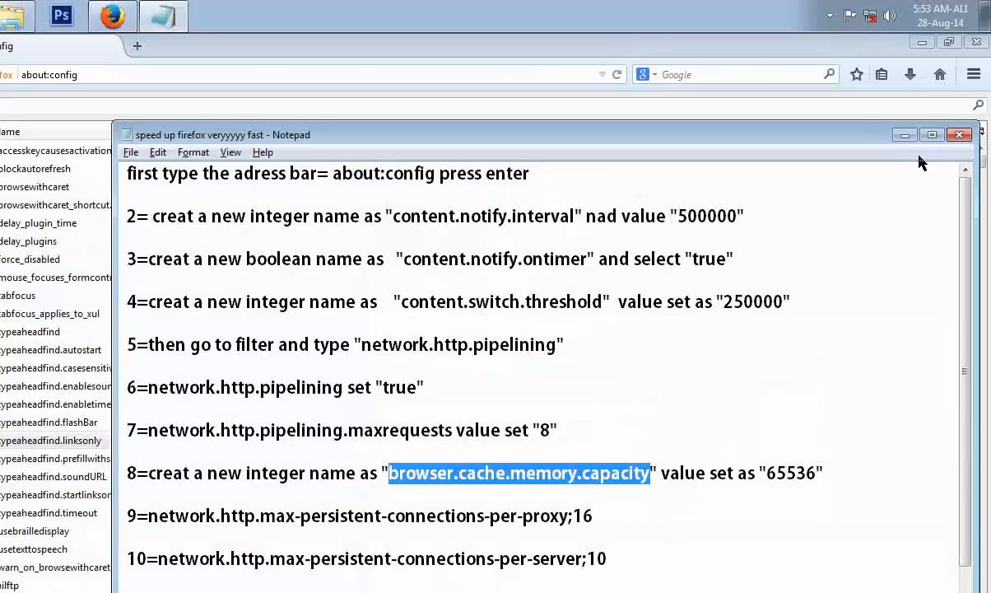
click(906, 135)
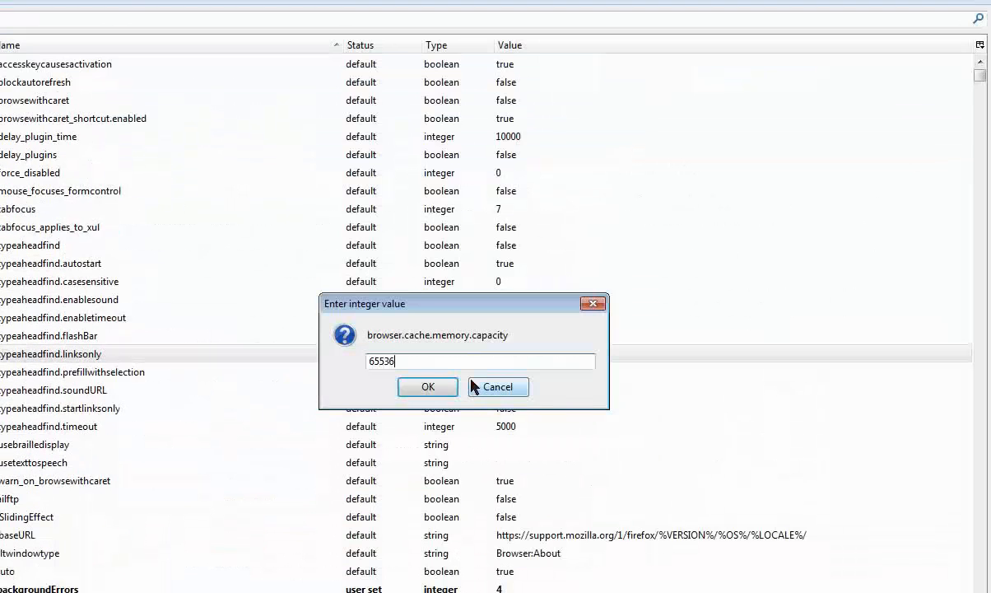
click(428, 387)
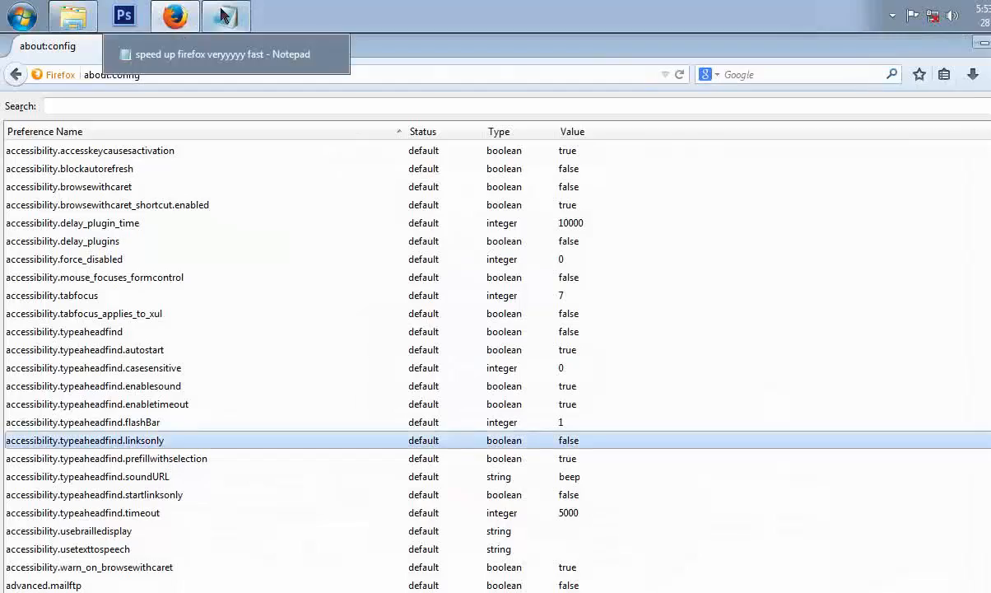
Copy the preference name network.http.max-persistent-connections-per-proxy from the Notepad instructions.
click(223, 16)
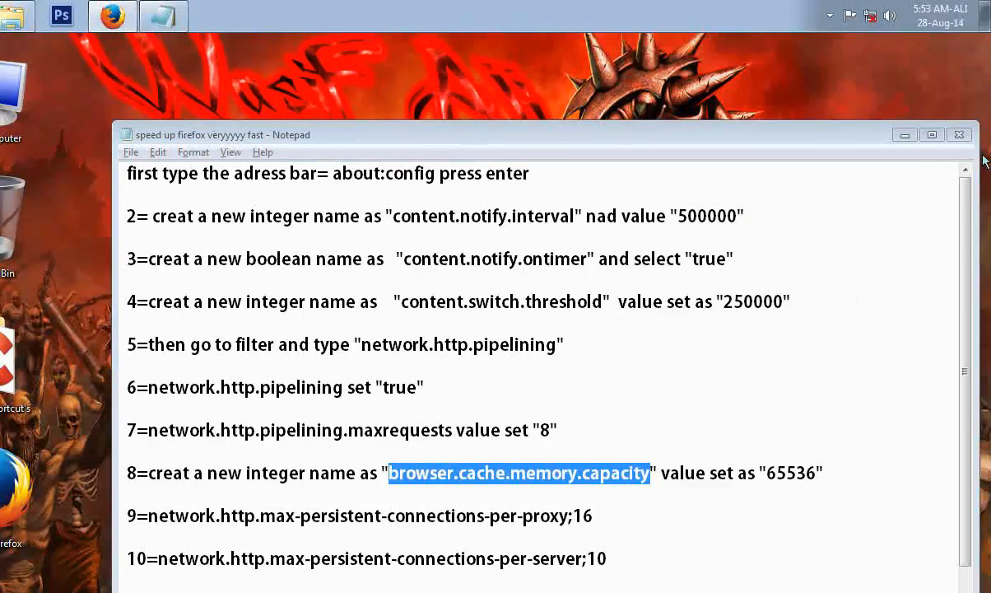
click(176, 16)
click(247, 22)
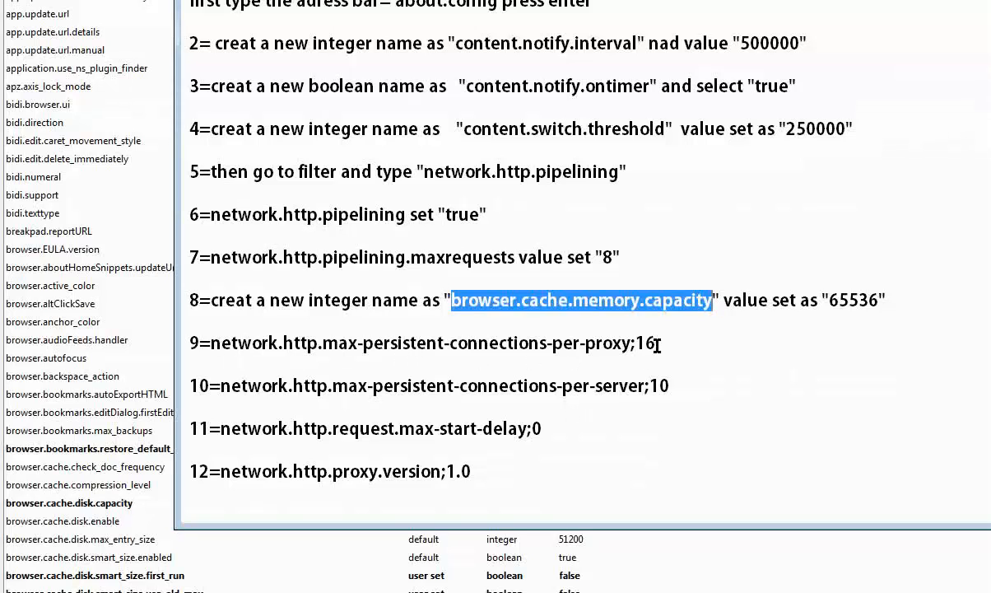
click(657, 344)
click(250, 357)
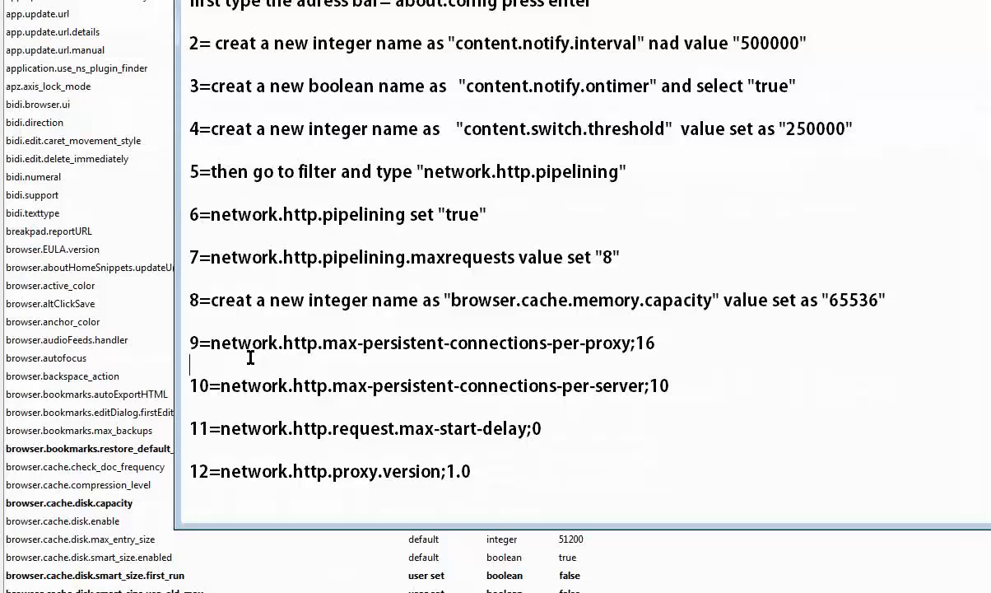
shift+click(241, 351)
drag(238, 352, 233, 352)
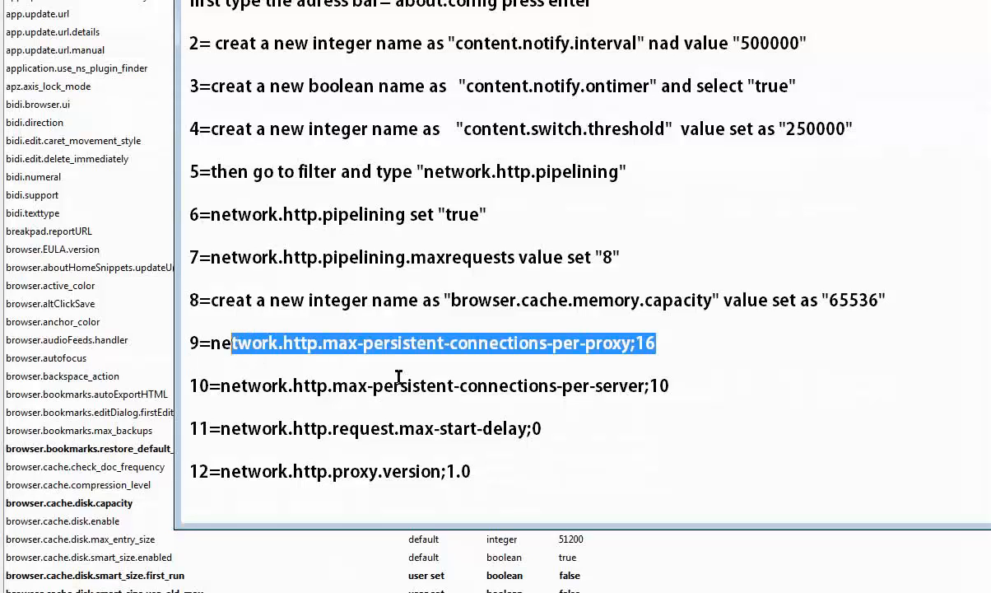
click(407, 368)
drag(627, 344, 213, 352)
right_click(262, 347)
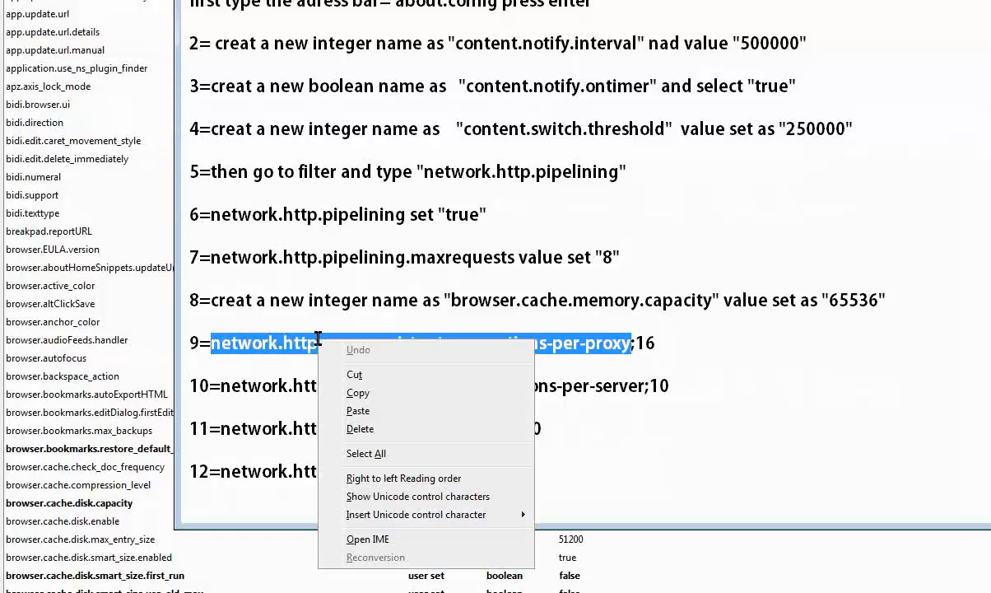
click(336, 372)
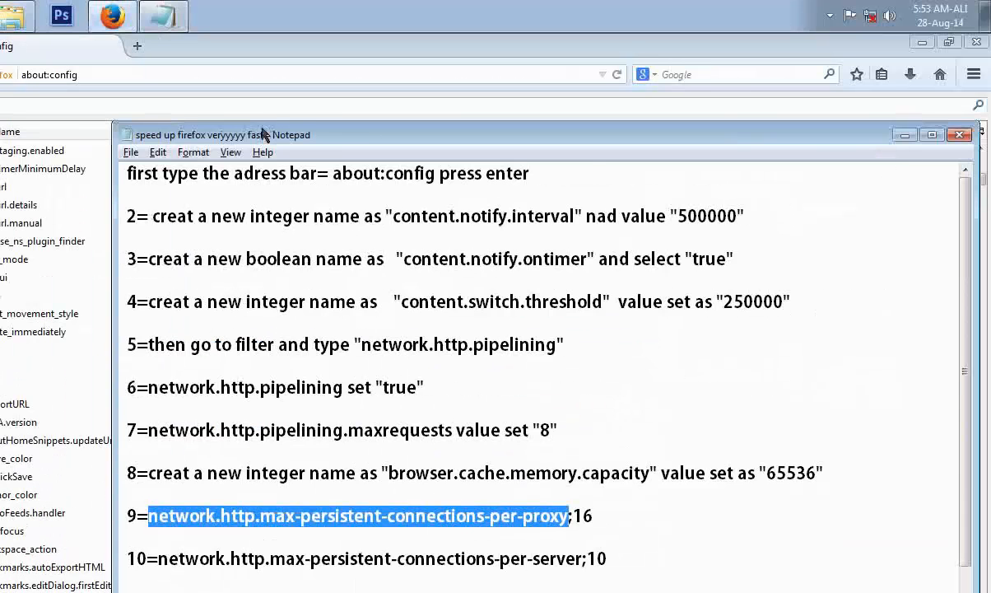
Filter the preferences for network.http.max-persistent-connections-per-proxy and set its value to 16.
click(243, 111)
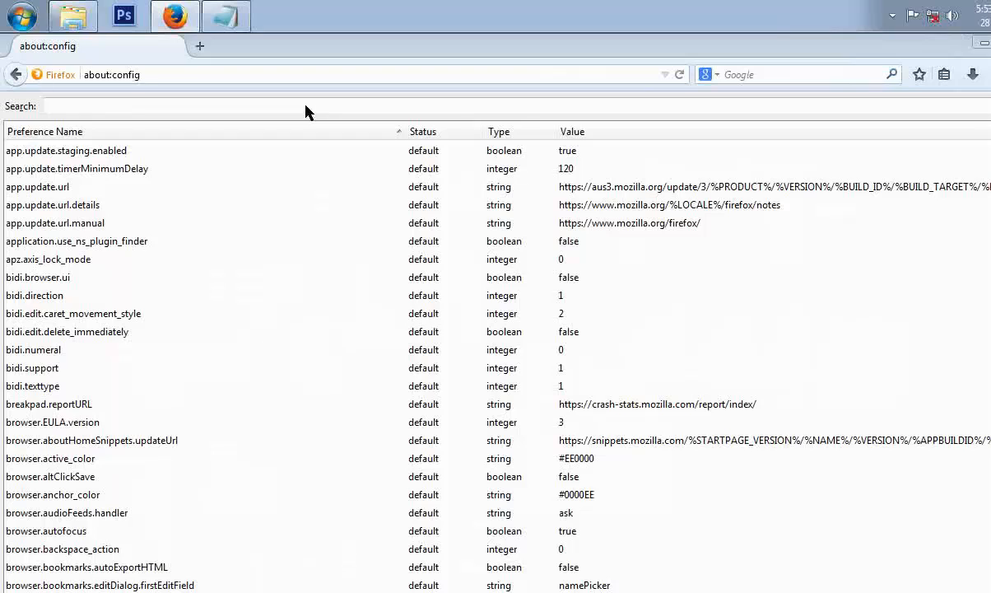
click(313, 109)
right_click(313, 107)
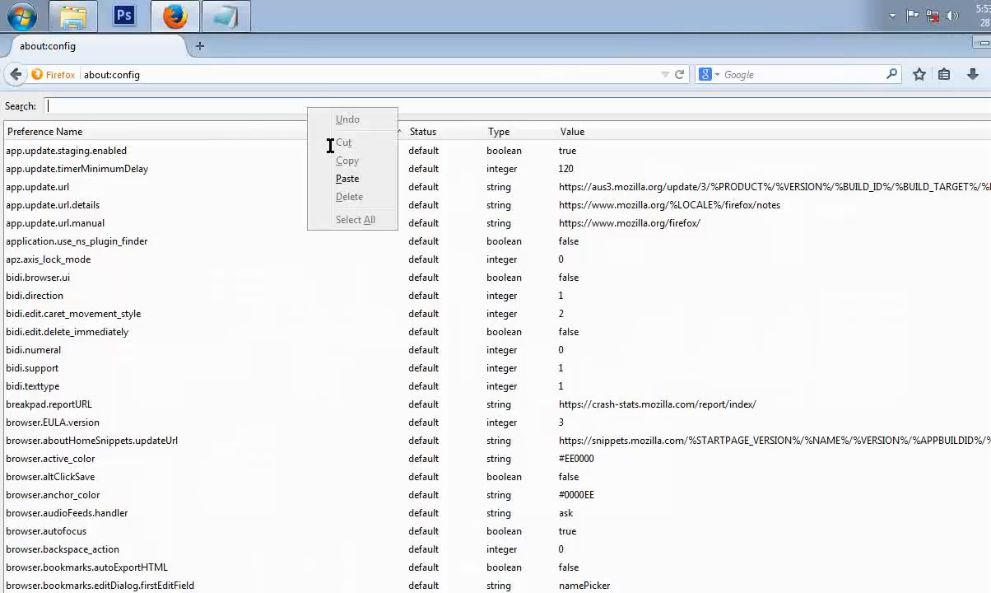
click(345, 181)
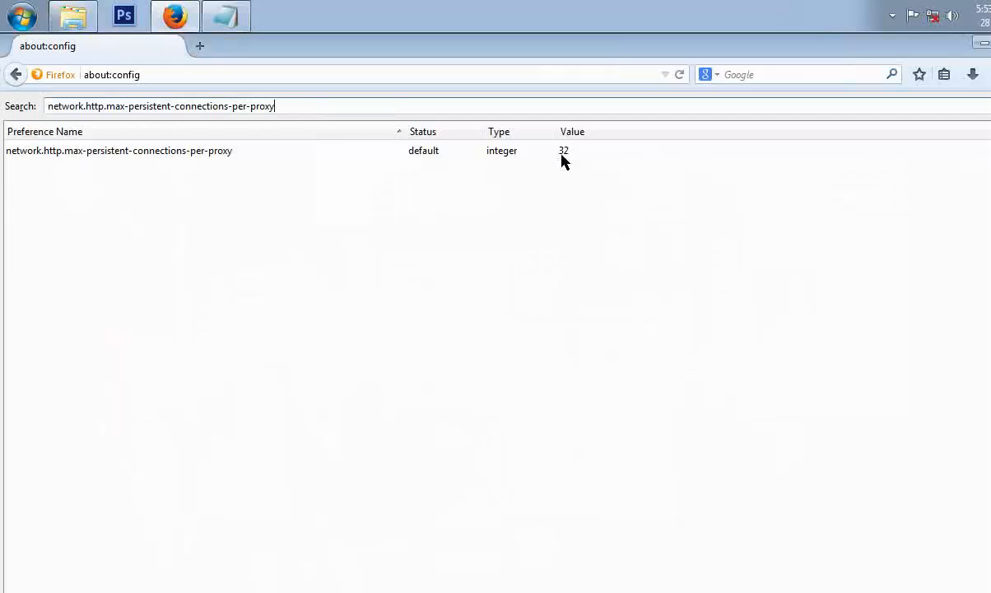
double_click(565, 159)
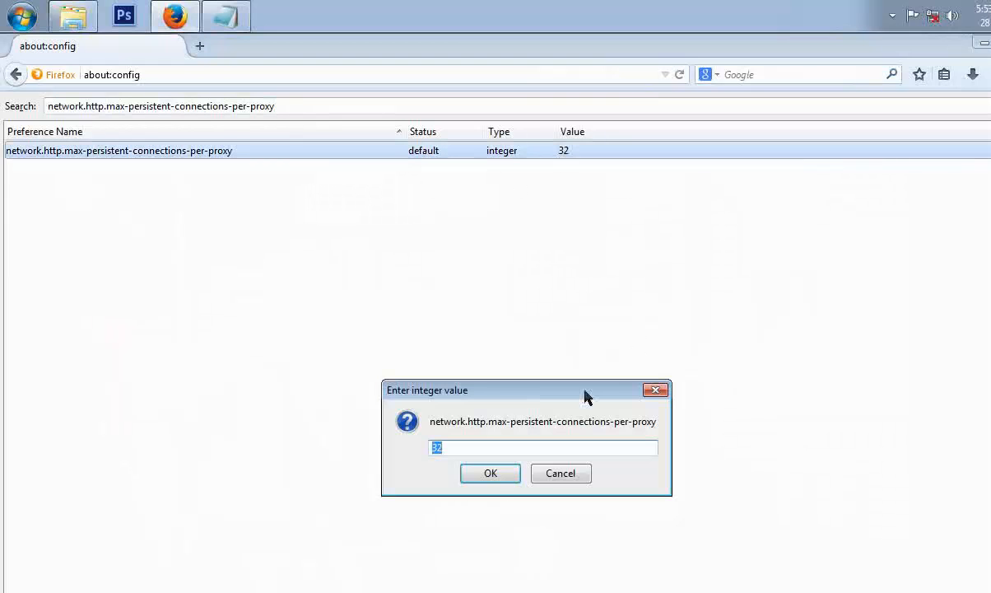
click(236, 21)
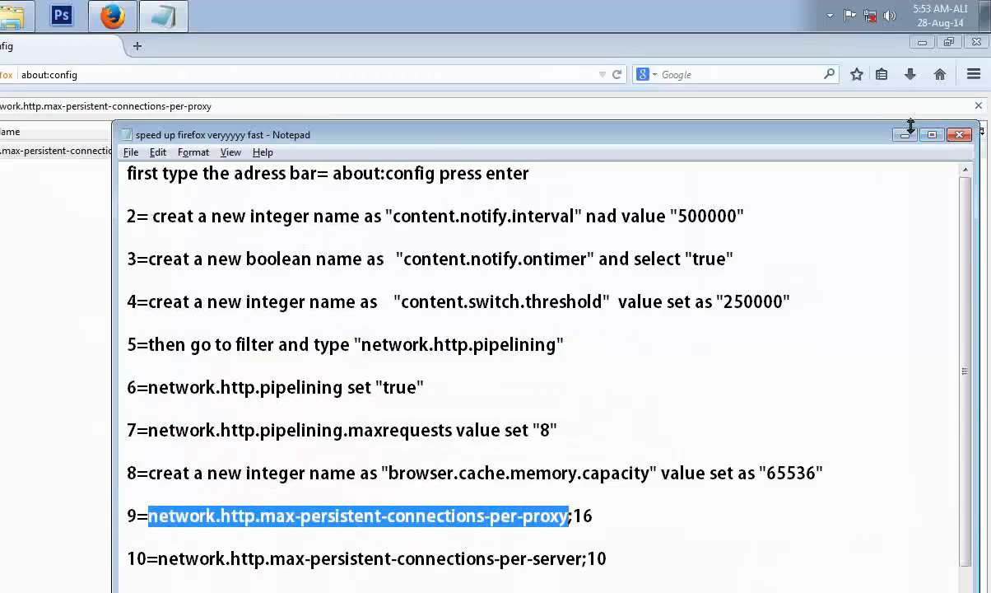
click(907, 133)
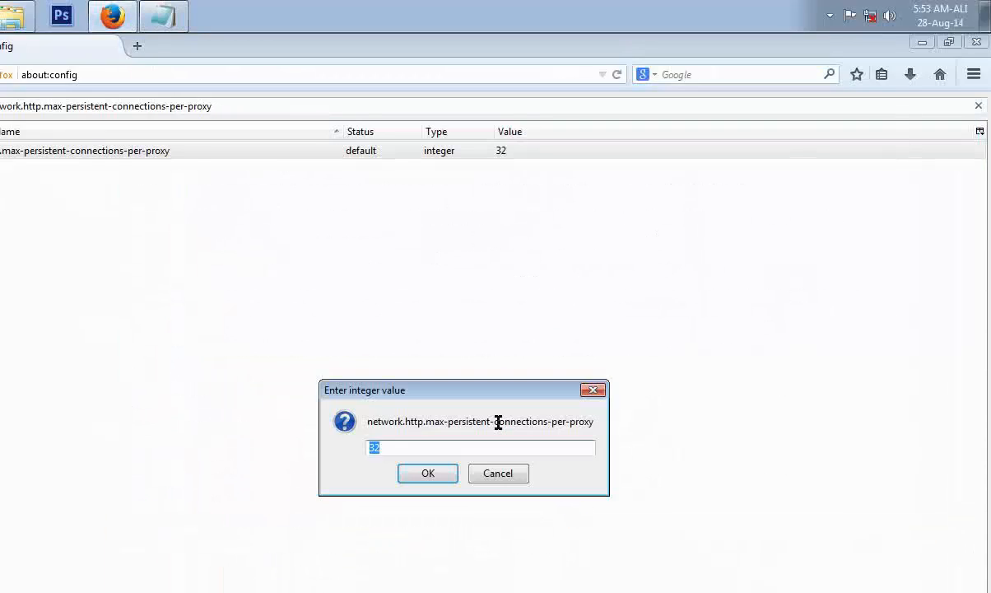
key(Return)
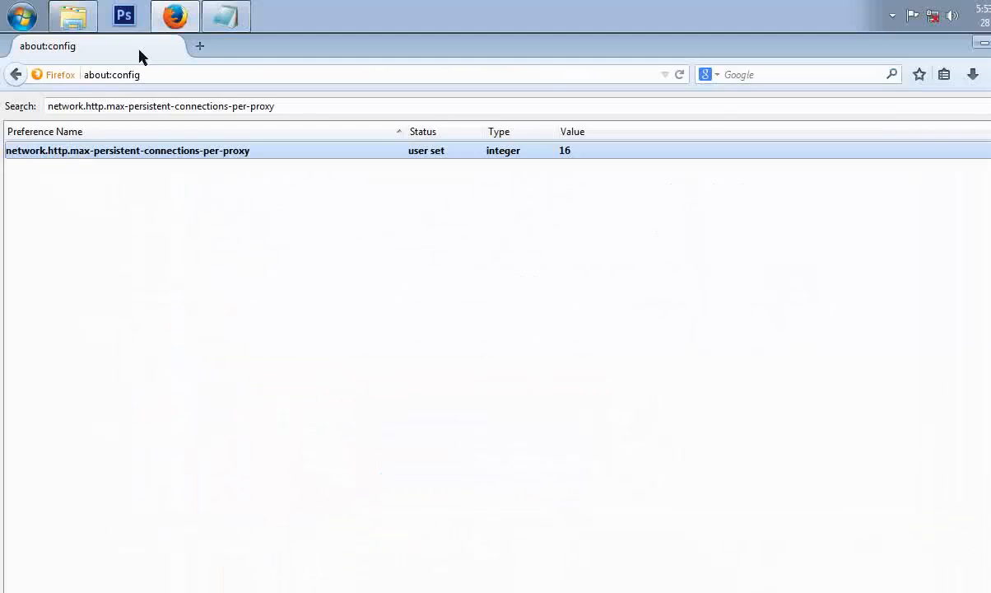
Copy the preference name network.http.max-persistent-connections-per-server from the instructions.
click(224, 18)
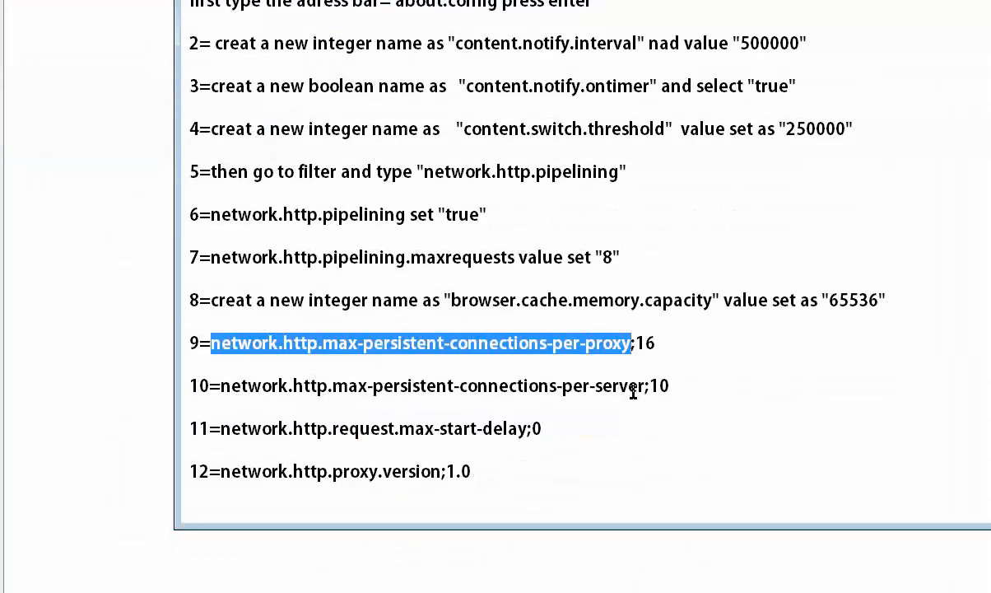
drag(646, 389, 222, 390)
right_click(285, 382)
click(330, 436)
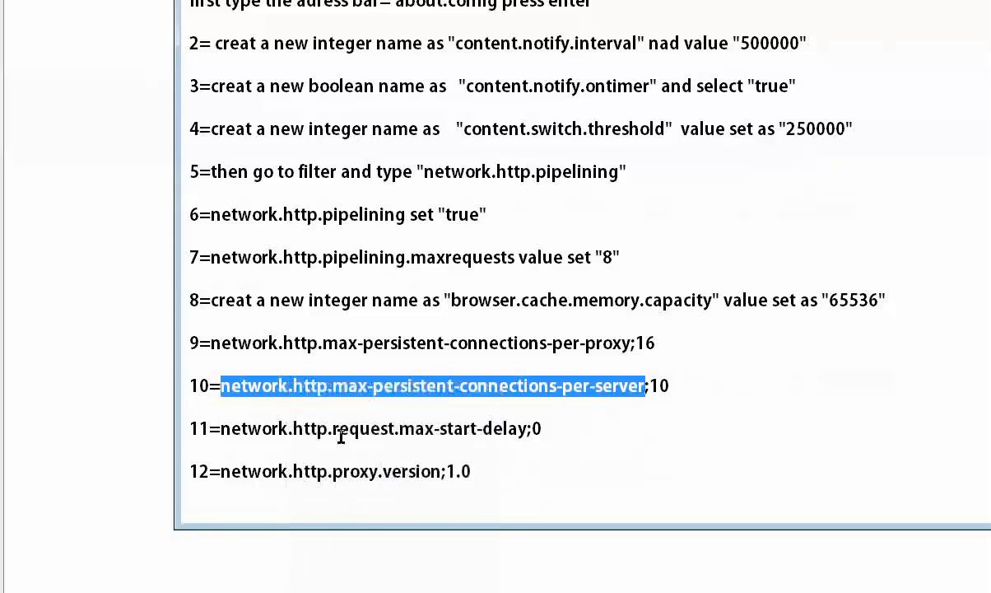
Filter the preferences for network.http.max-persistent-connections-per-server and set its value to 10.
click(908, 137)
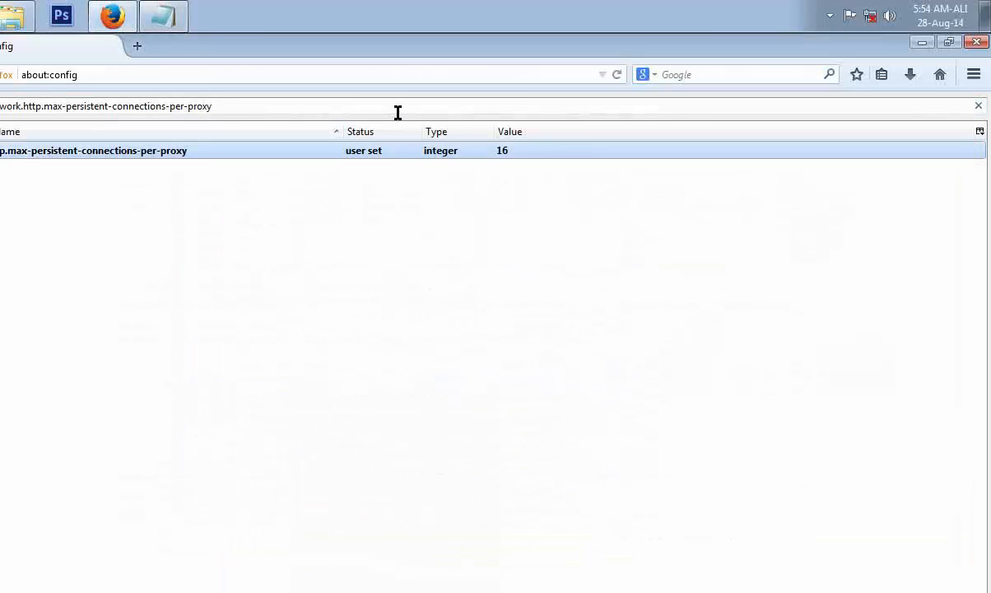
click(397, 113)
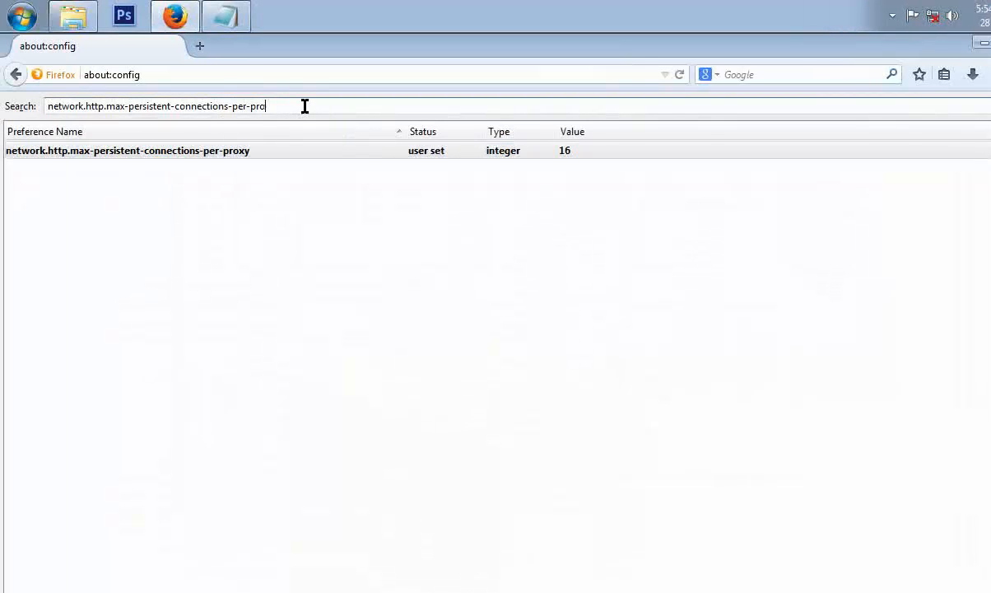
key(BackSpace)
key(BackSpace)
key(BackSpace)
key(BackSpace)
key(BackSpace)
key(BackSpace)
key(BackSpace)
key(BackSpace)
key(BackSpace)
key(BackSpace)
key(BackSpace)
key(BackSpace)
key(BackSpace)
key(BackSpace)
key(BackSpace)
key(BackSpace)
key(BackSpace)
key(BackSpace)
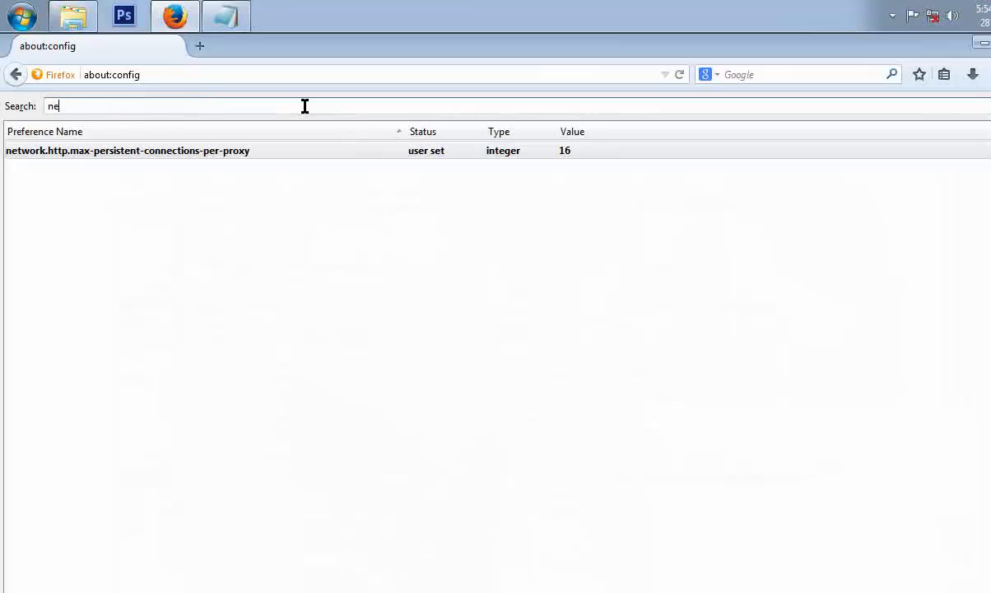
key(BackSpace)
key(BackSpace)
key(ctrl+v)
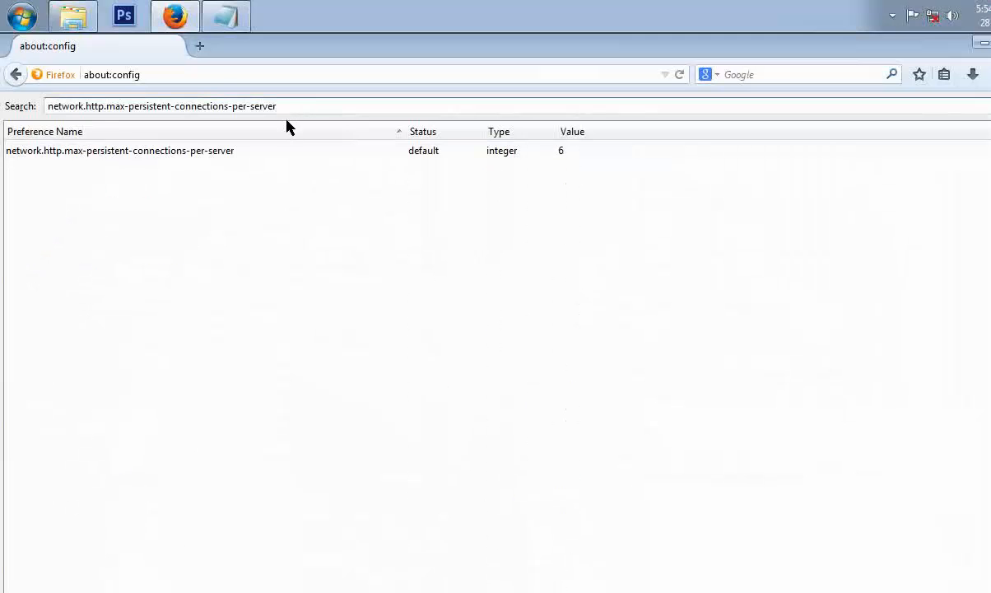
click(548, 152)
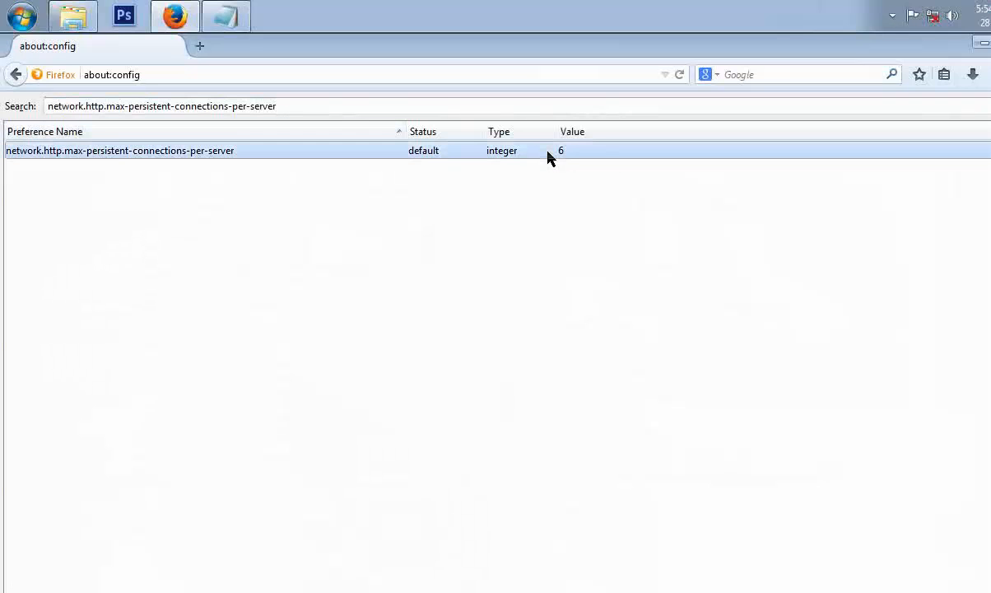
click(226, 18)
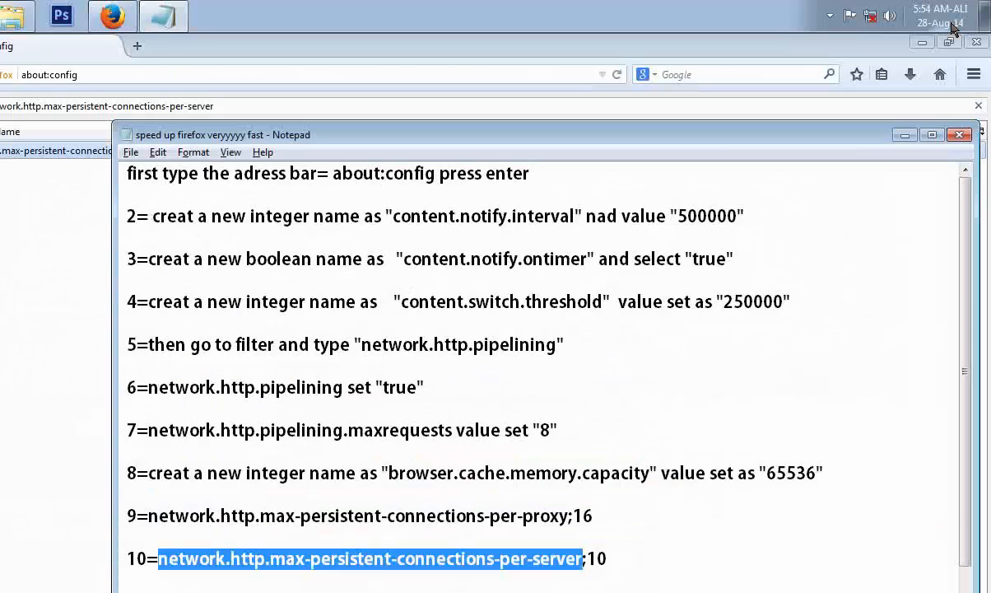
click(967, 135)
double_click(499, 155)
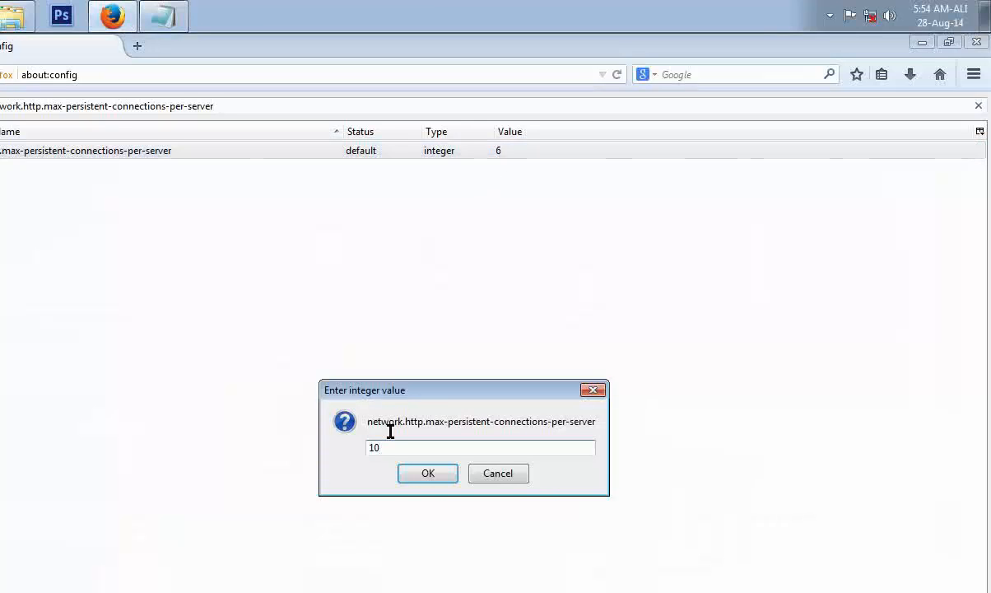
key(Return)
Copy the preference name network.http.request.max-start-delay from the instructions.
click(146, 20)
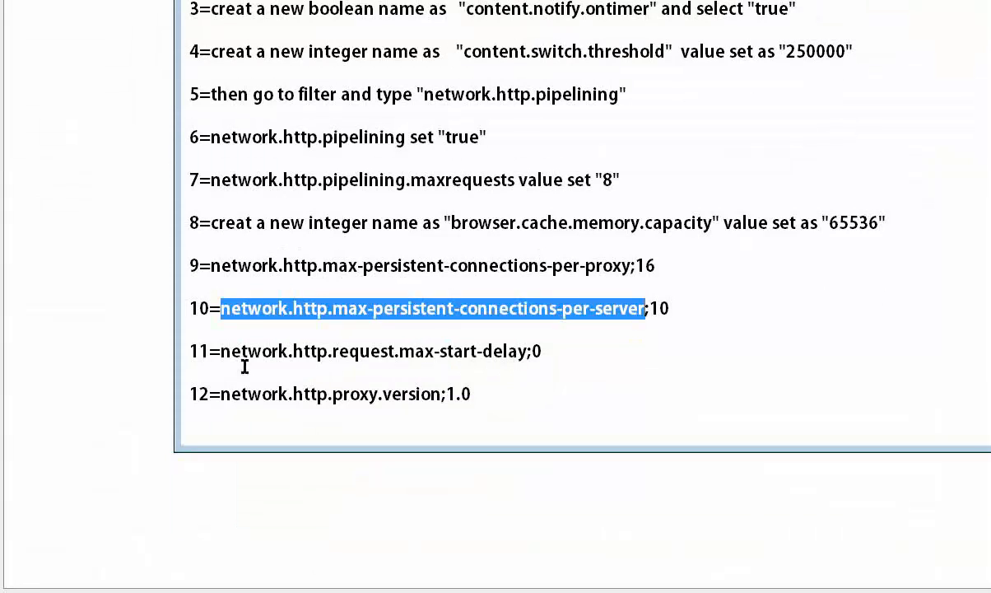
mouse_move(220, 351)
mouse_down()
mouse_move(431, 362)
mouse_move(525, 354)
mouse_move(368, 374)
mouse_move(287, 354)
mouse_move(225, 354)
mouse_move(236, 356)
mouse_up()
right_click(237, 354)
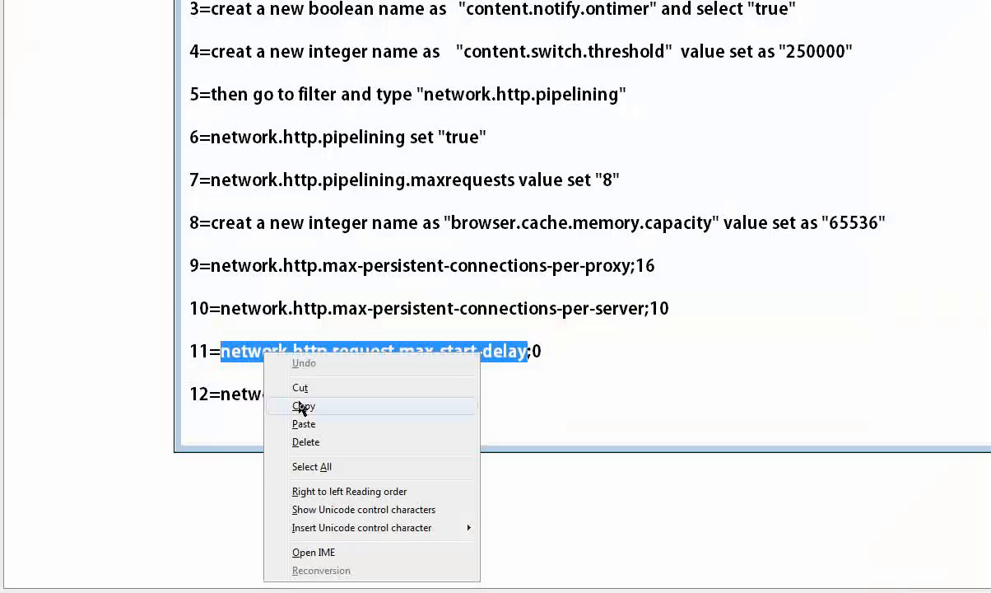
click(301, 405)
Filter the preferences for network.http.request.max-start-delay and set its value to 0.
click(906, 135)
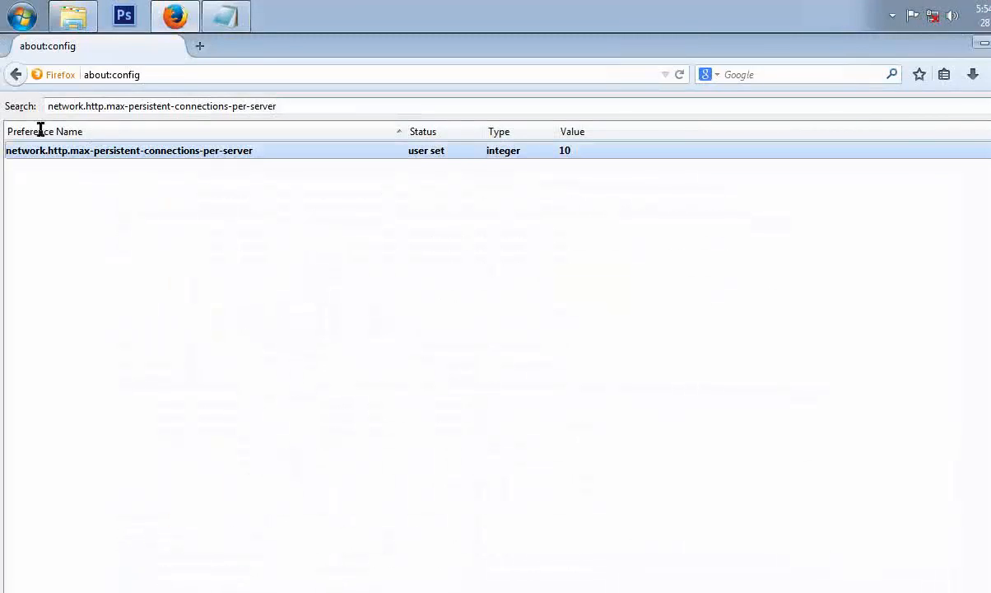
triple_click(143, 106)
key(ctrl+v)
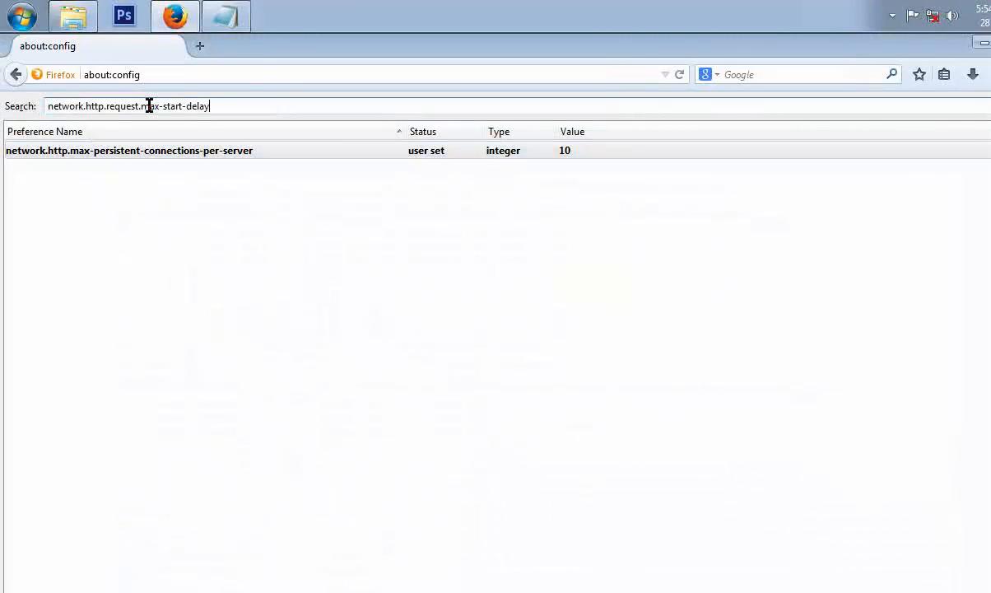
double_click(567, 153)
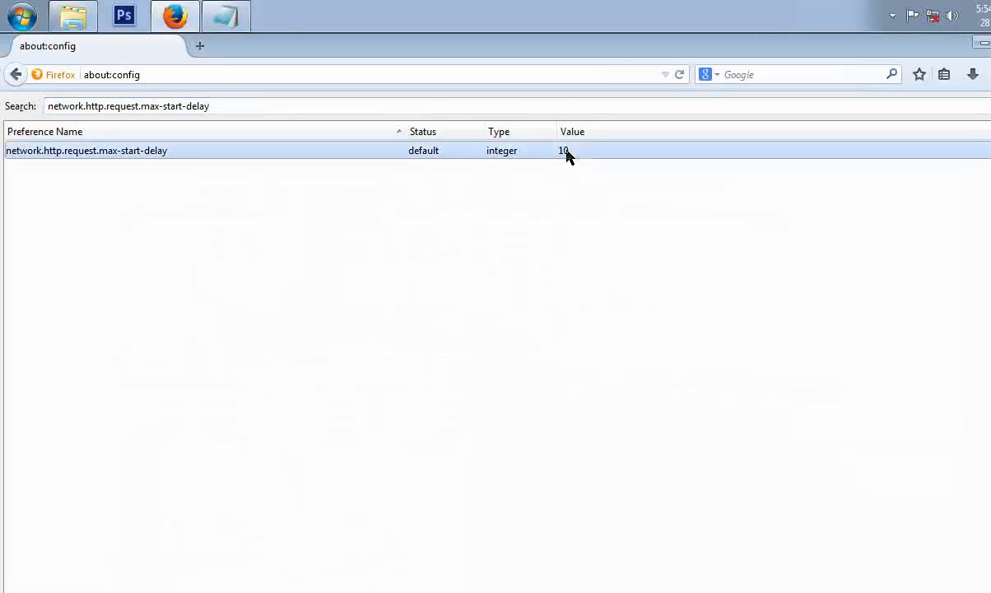
key(alt+Tab)
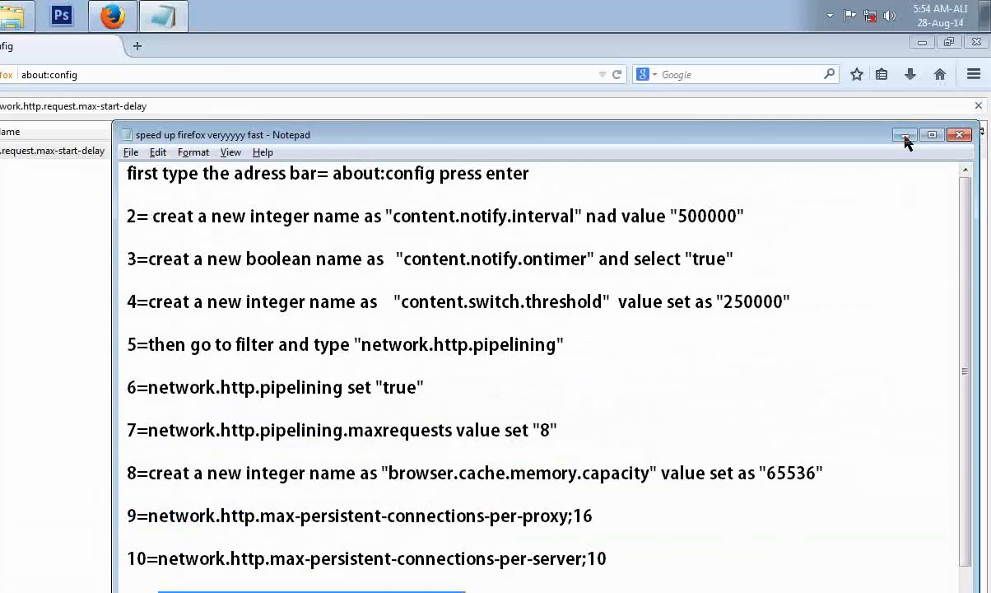
click(905, 135)
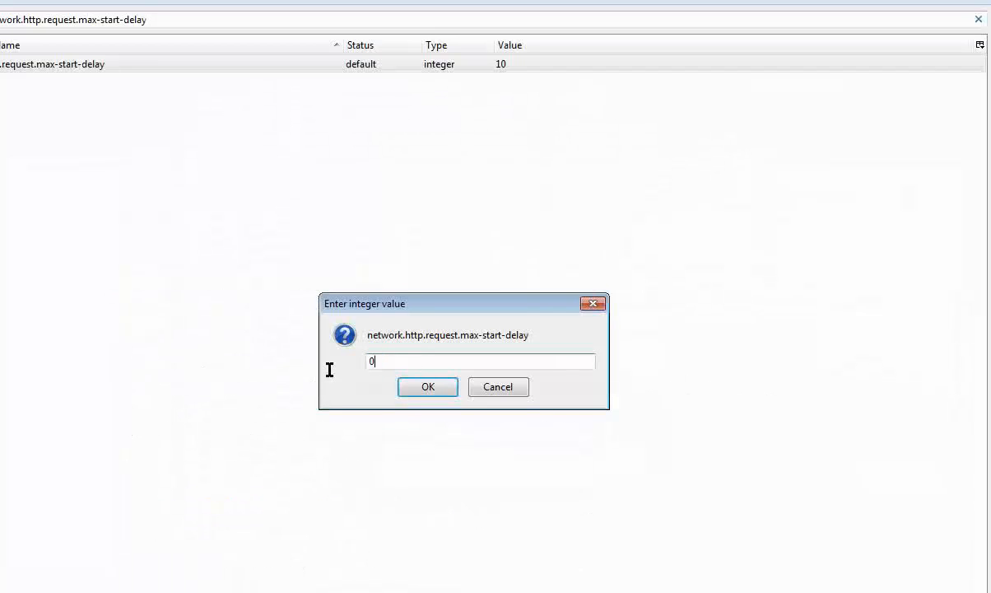
click(437, 389)
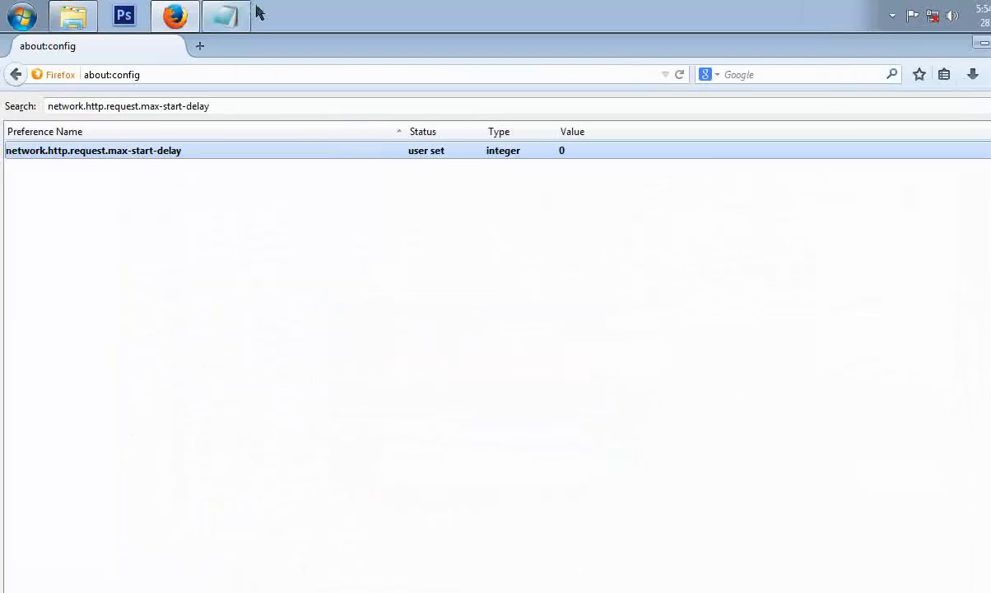
Copy the preference name network.http.proxy.version from the instructions.
click(239, 16)
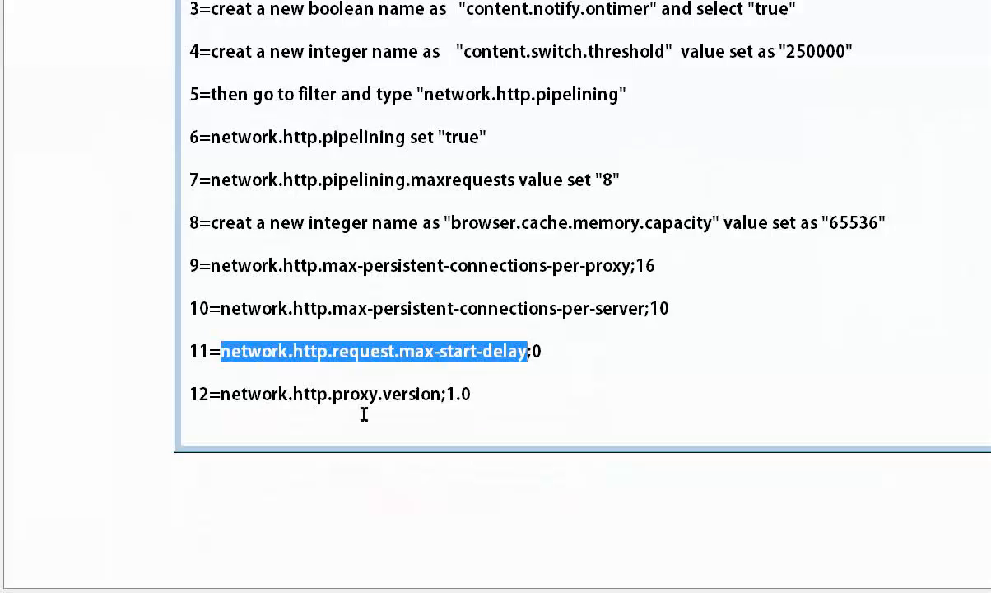
drag(223, 396, 441, 397)
right_click(441, 397)
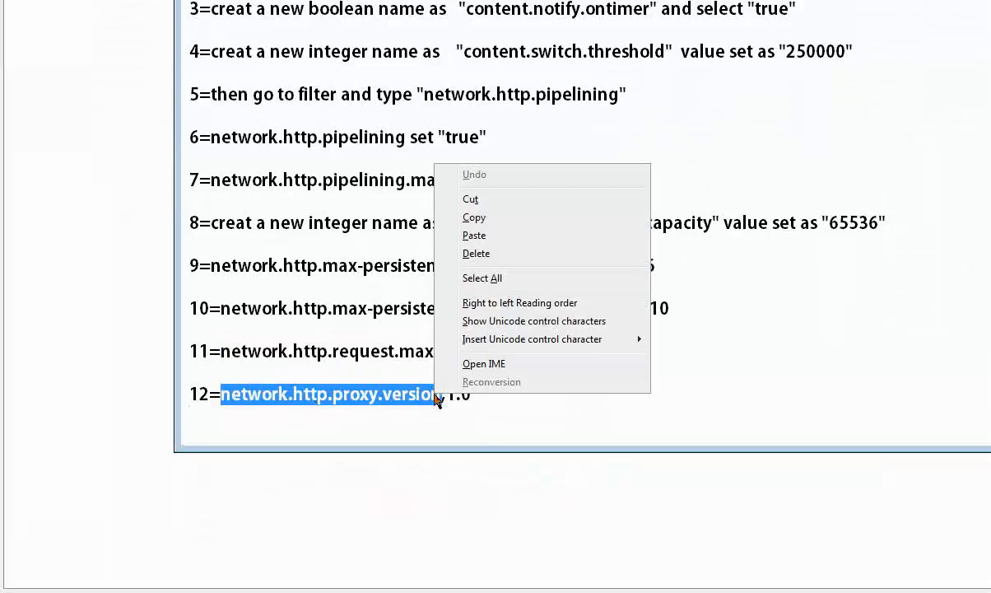
click(493, 218)
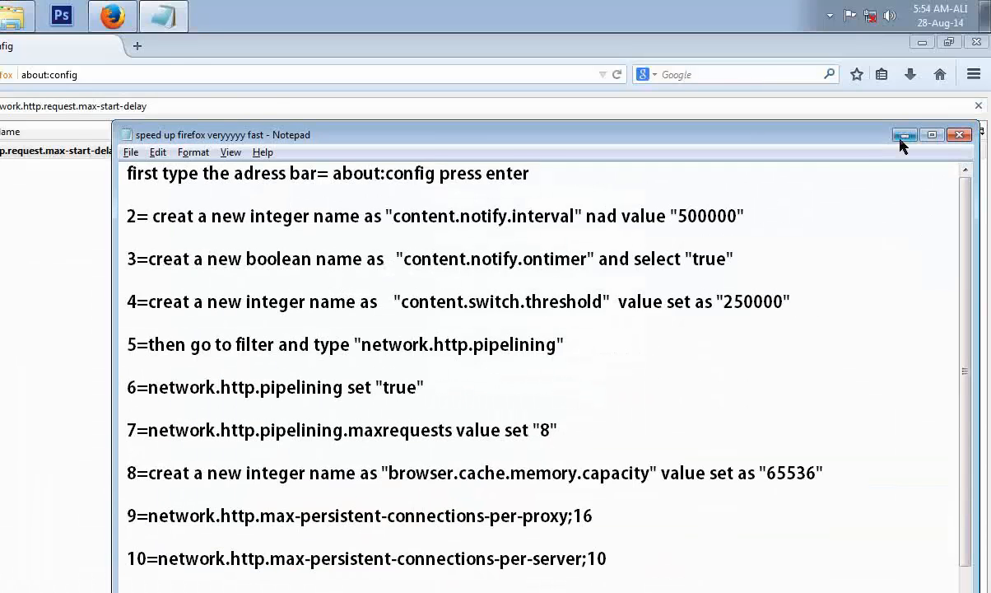
Filter the preferences for network.http.proxy.version and set its string value to 1.0.
click(904, 58)
drag(259, 104, 22, 105)
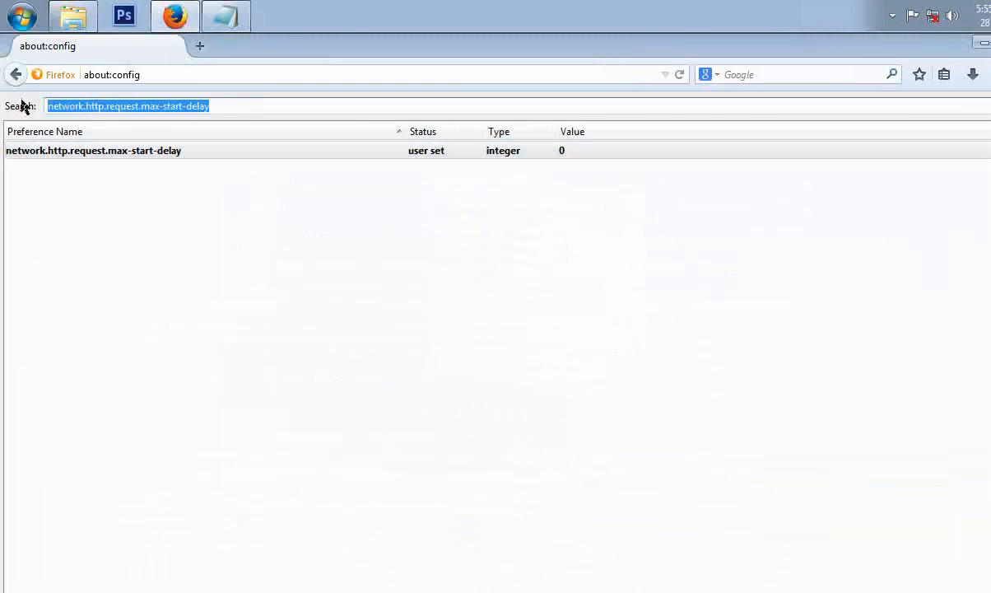
key(ctrl+v)
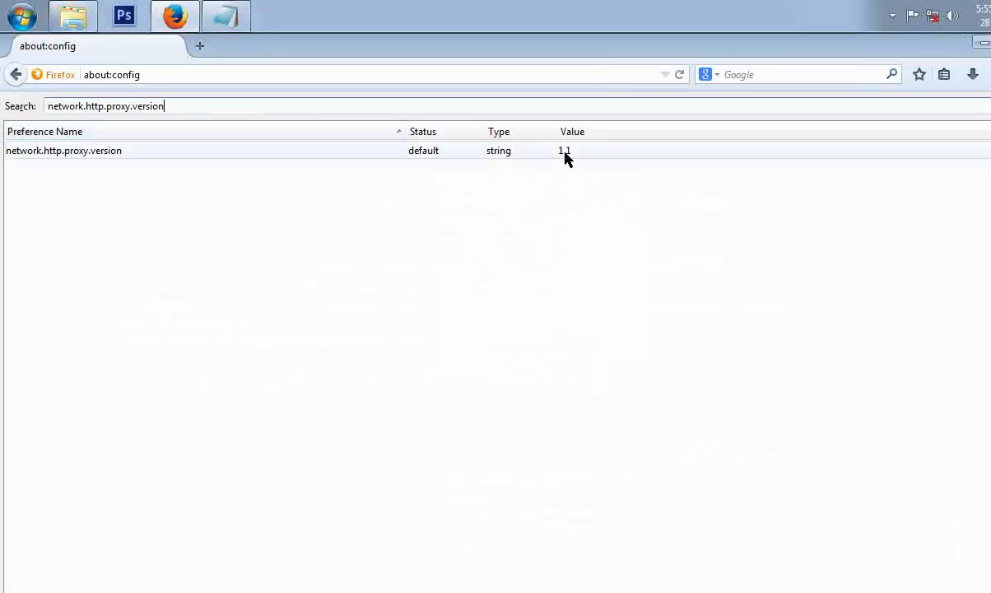
click(564, 156)
double_click(565, 157)
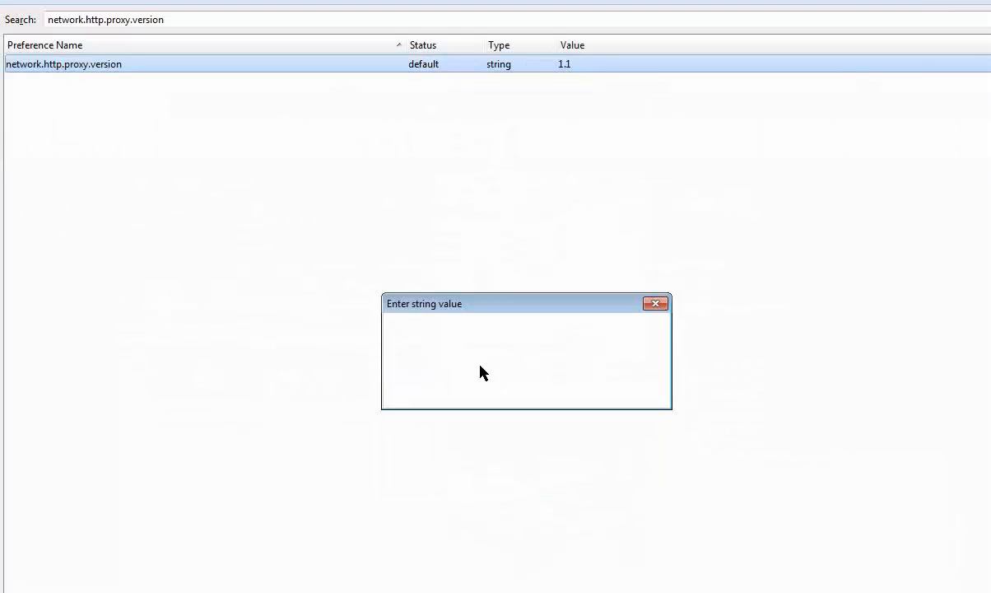
text(1.0)
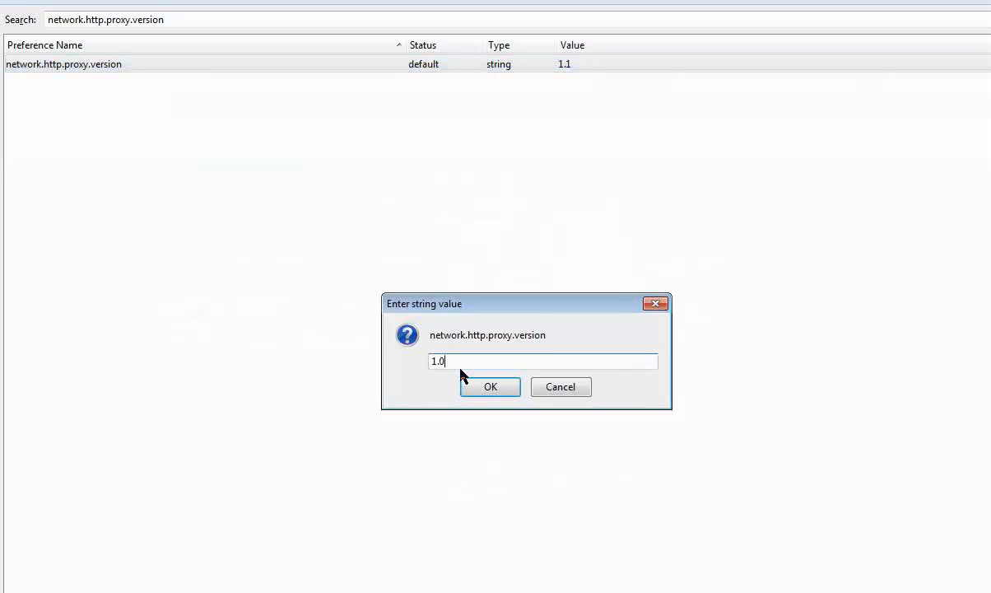
click(503, 389)
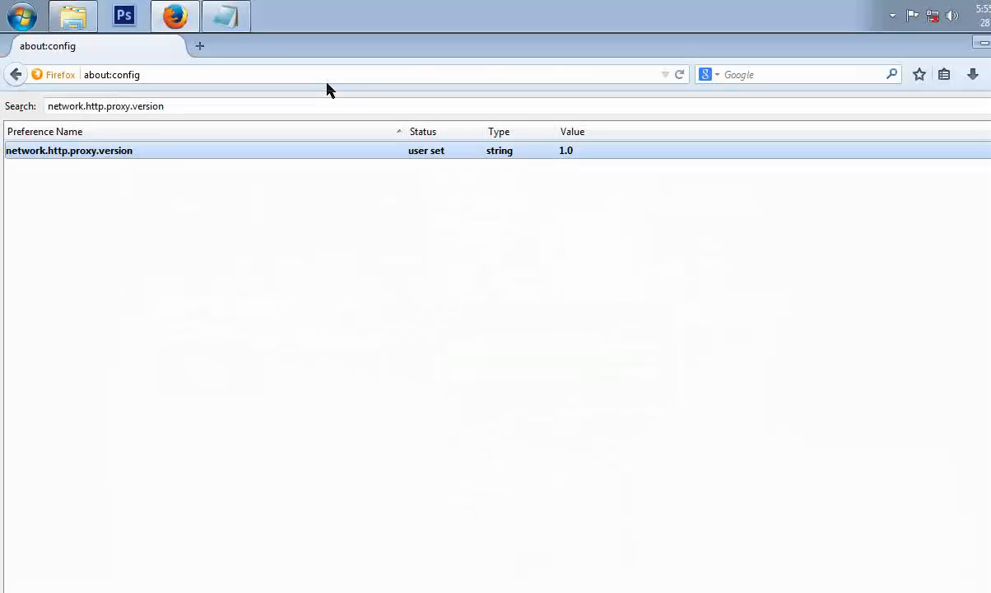
Copy the preference name network.http.pipelining.maxrequests from the instructions.
click(241, 27)
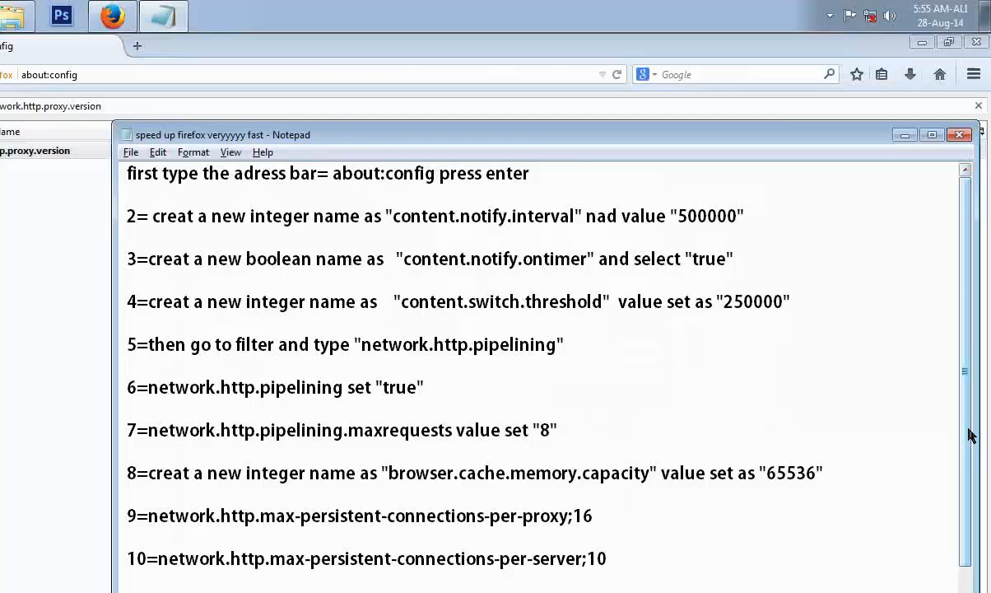
drag(967, 433, 967, 520)
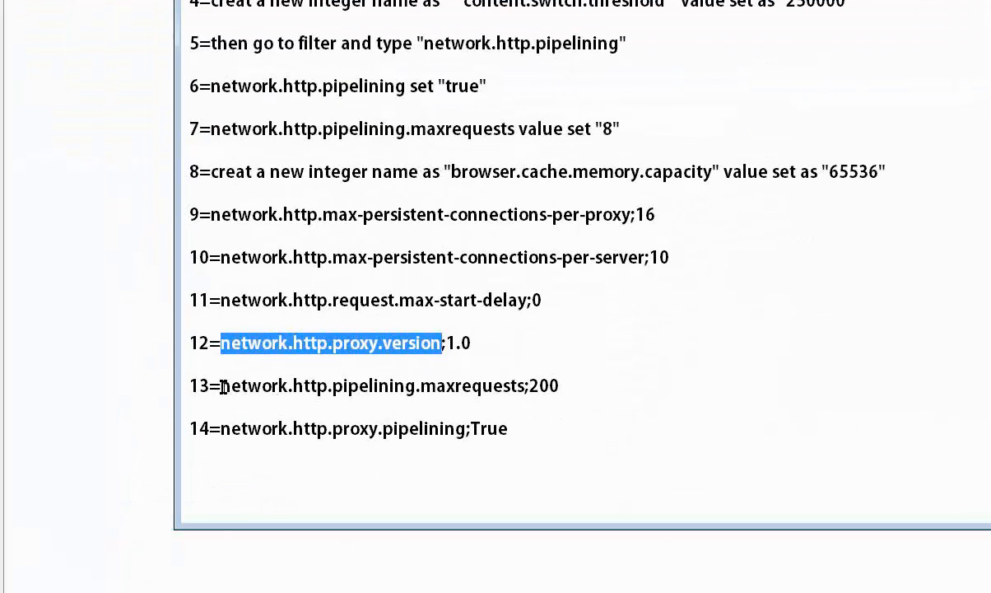
drag(222, 386, 526, 389)
right_click(505, 387)
click(522, 442)
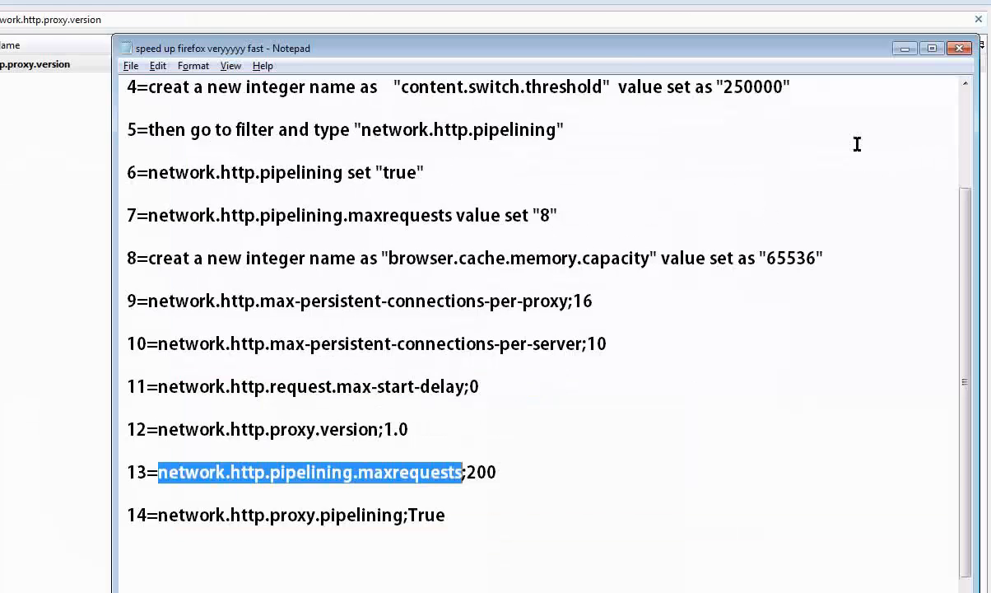
Filter the preferences for network.http.pipelining.maxrequests and set its value to 200.
click(905, 47)
drag(258, 104, 30, 106)
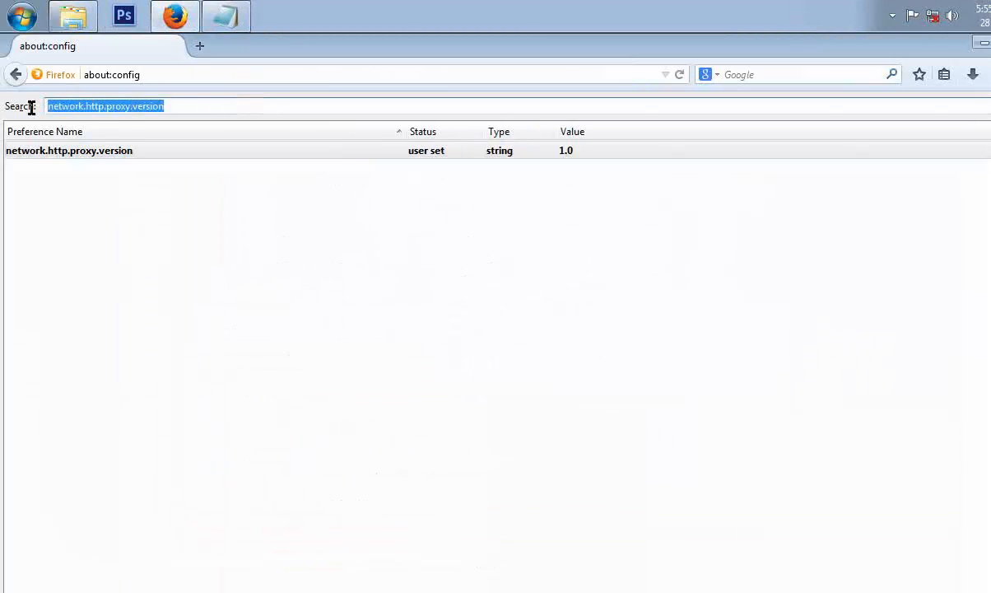
key(ctrl+v)
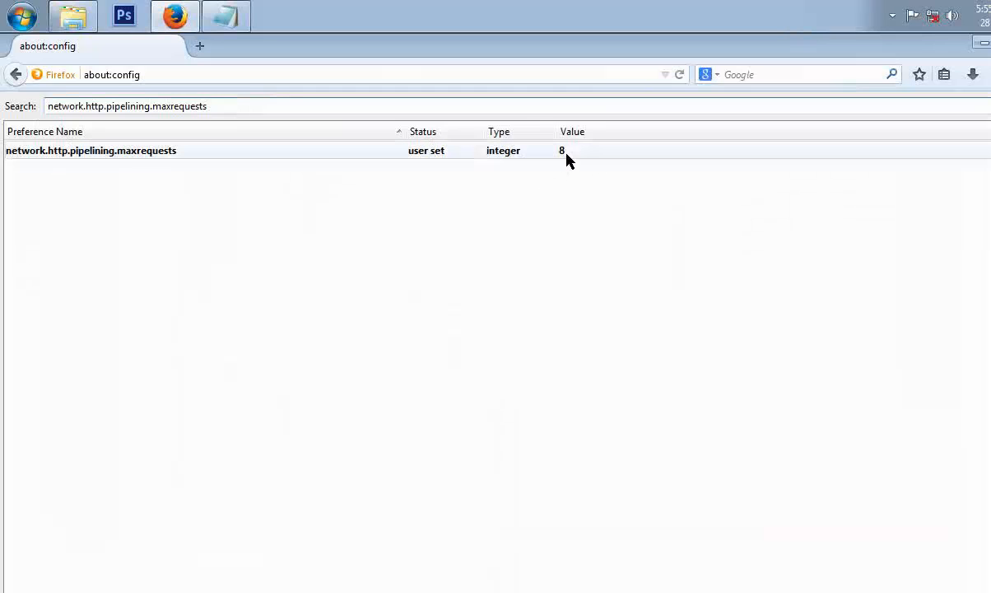
double_click(566, 152)
click(225, 16)
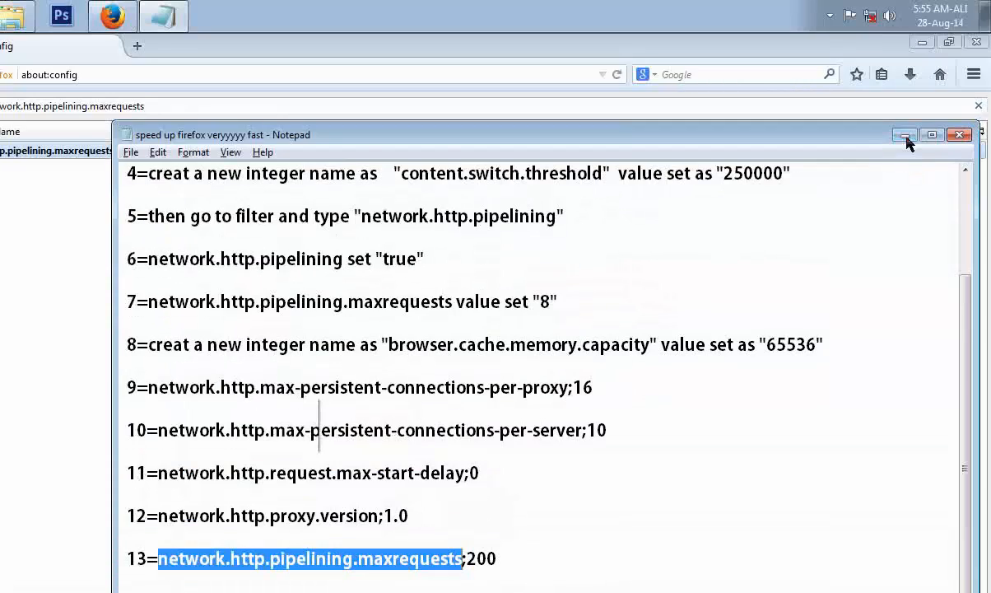
click(906, 137)
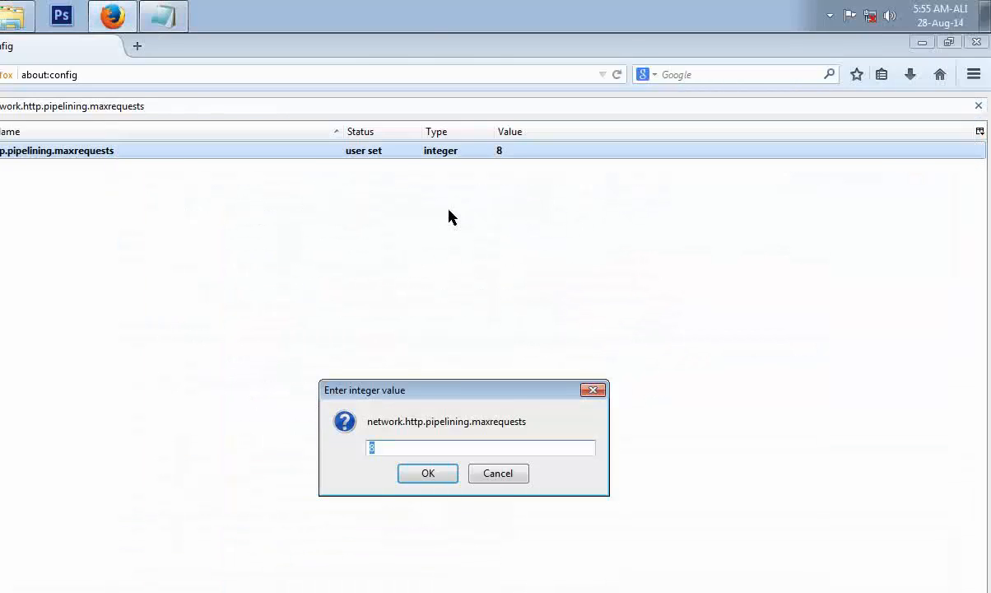
text(200)
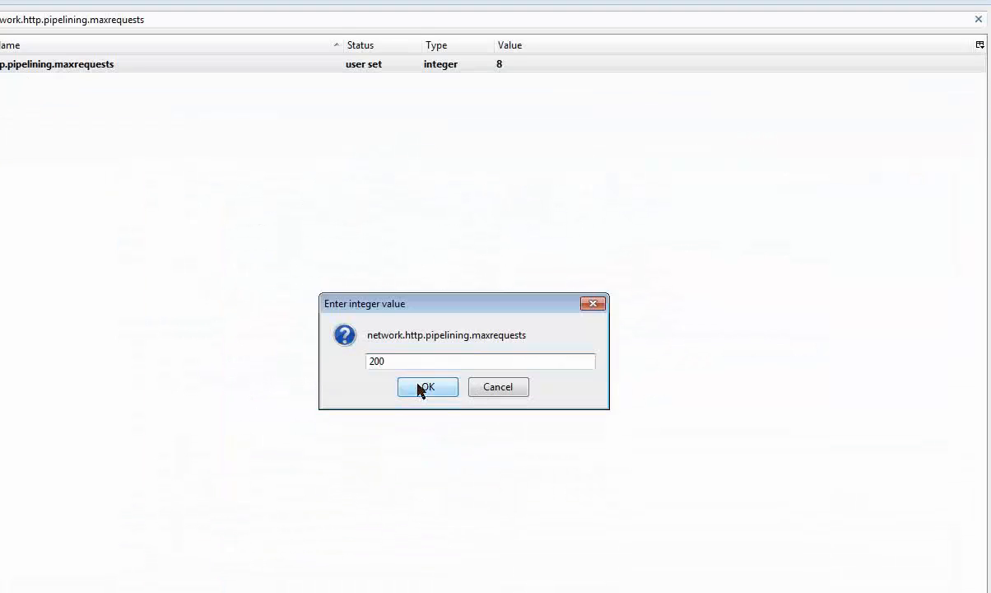
click(421, 388)
Copy the preference name network.http.proxy.pipelining from the instructions.
click(159, 16)
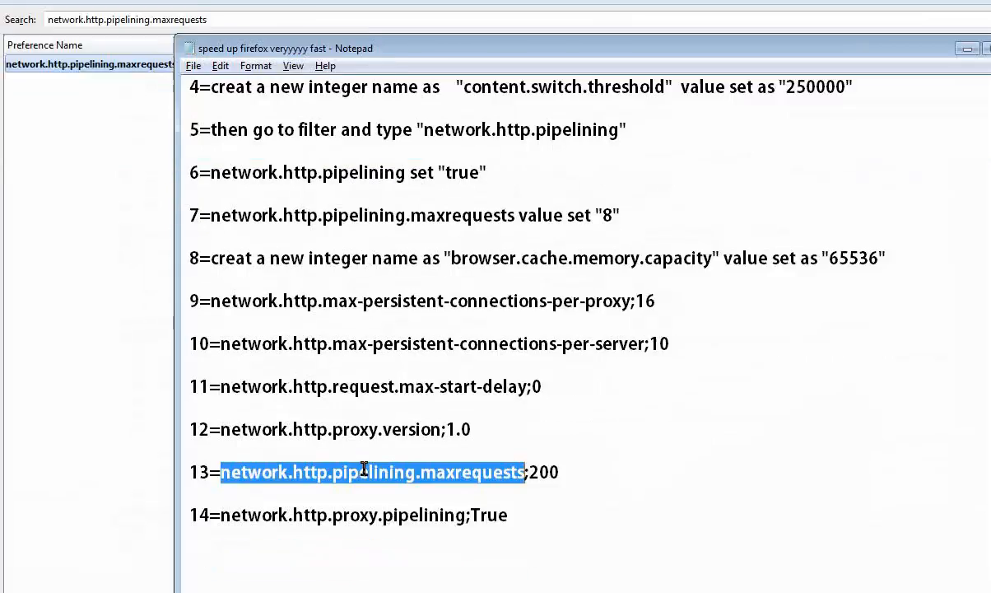
drag(221, 435, 464, 434)
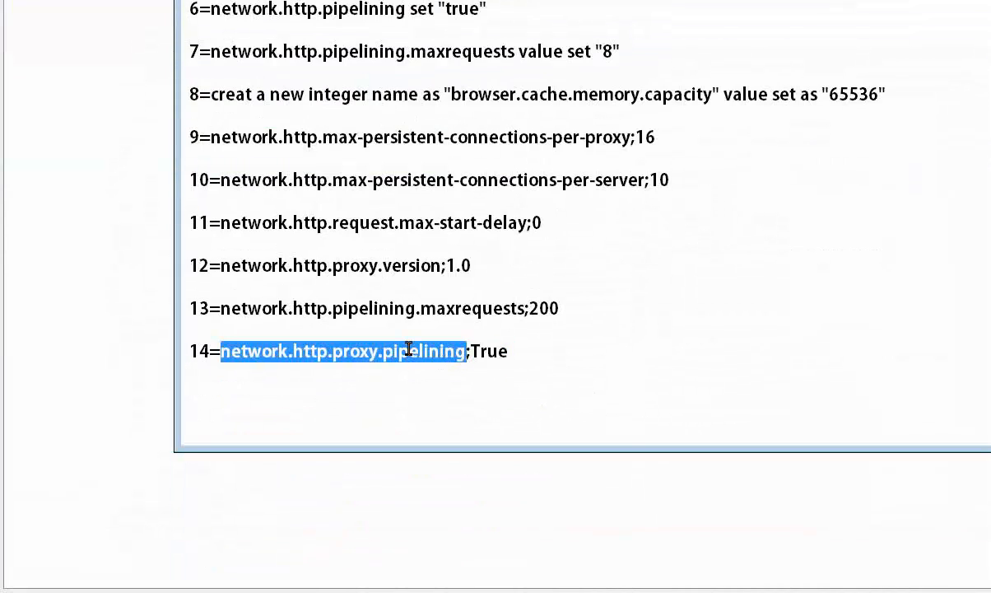
right_click(408, 349)
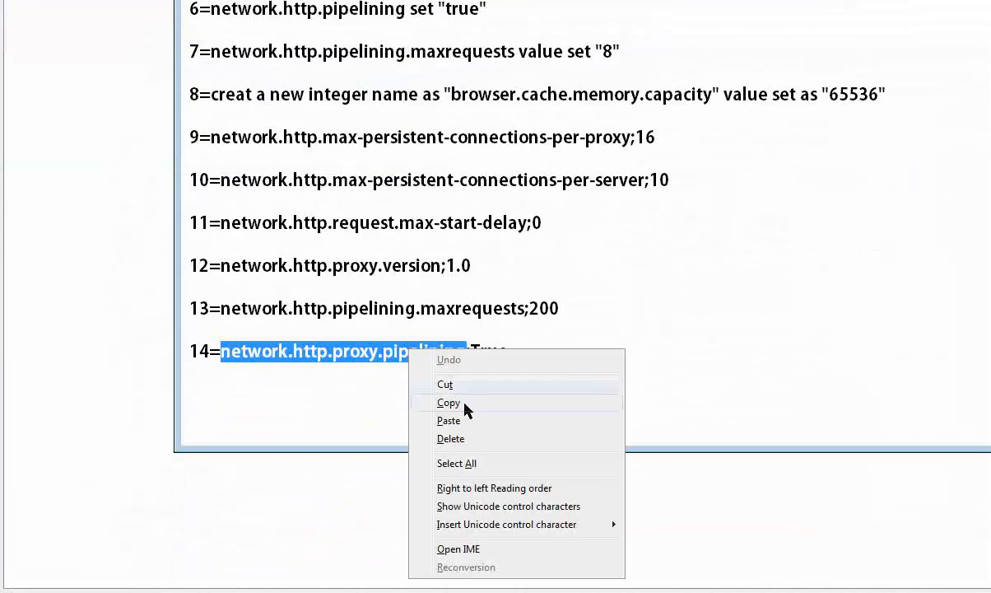
click(467, 404)
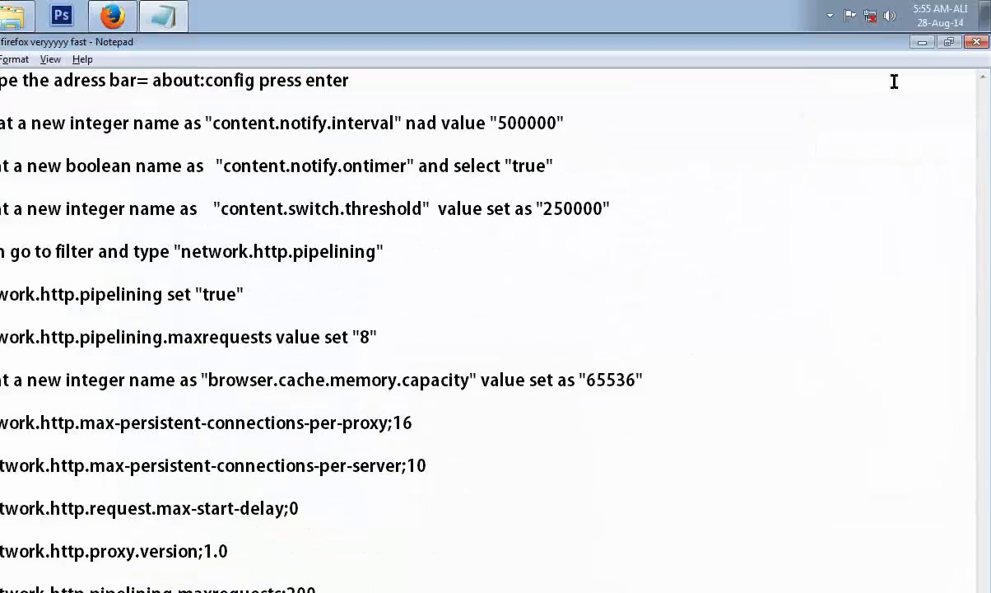
Filter the preferences for network.http.proxy.pipelining and toggle it to true.
click(928, 43)
drag(211, 107, 4, 126)
key(ctrl+v)
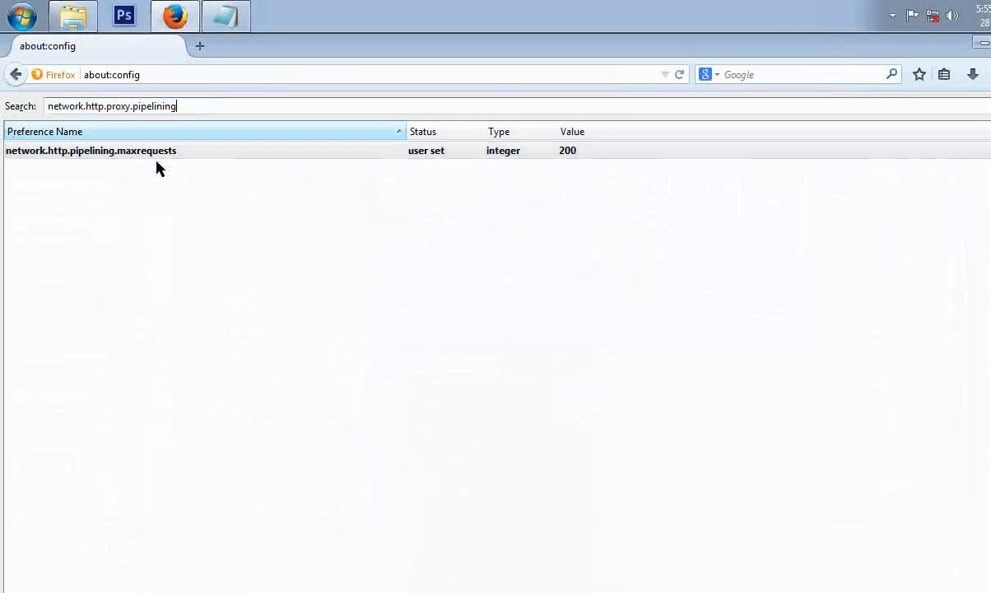
double_click(571, 156)
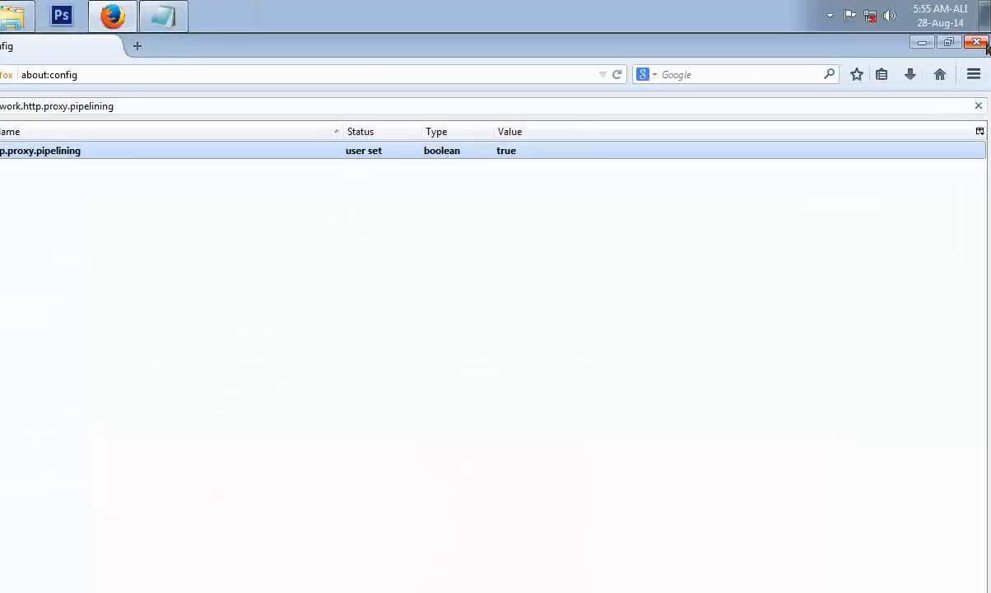
Close the Firefox window and refresh the desktop.
click(977, 42)
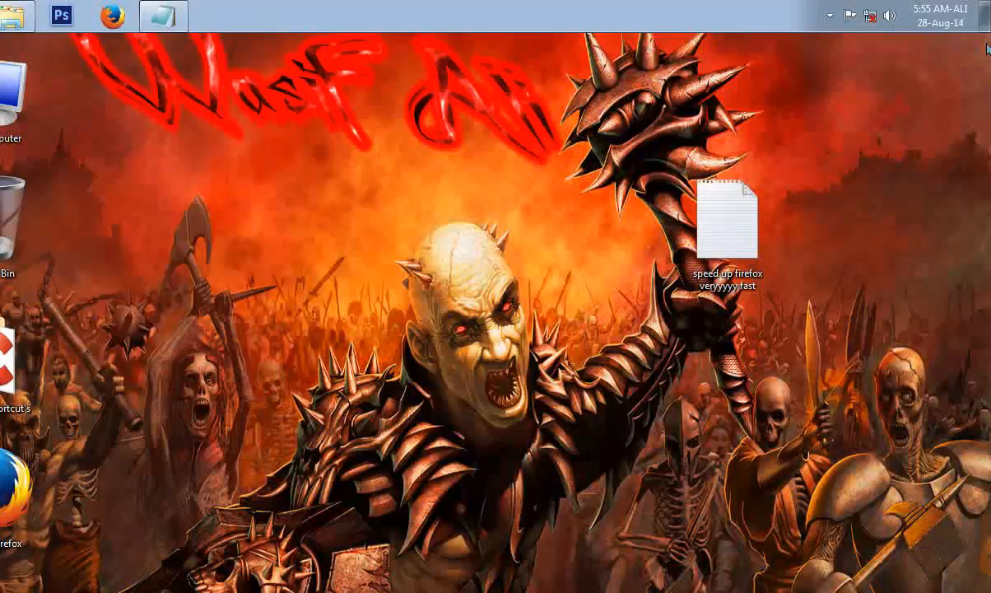
right_click(492, 284)
click(492, 294)
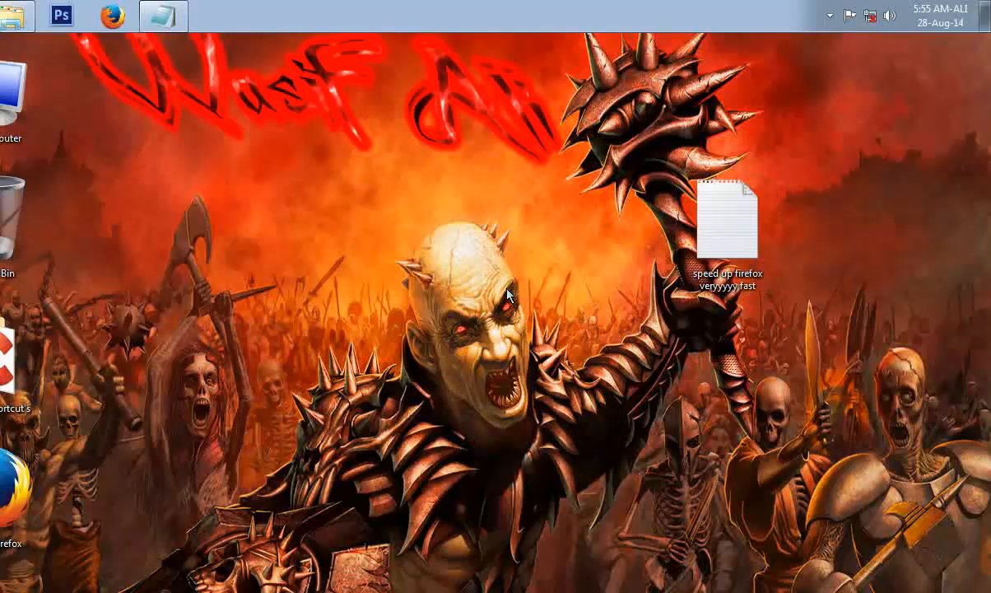